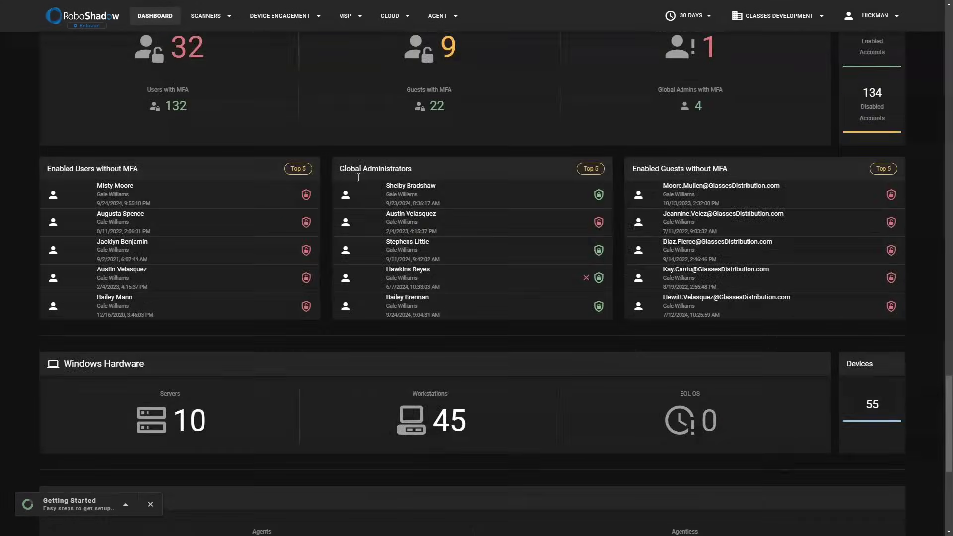
{"action": "scroll", "coordinate": [358, 182], "scroll_direction": "down", "scroll_amount": 2}
Scroll the dashboard to the CVE Vulnerabilities panel listing 1893 CVEs
{"action": "scroll", "coordinate": [358, 180], "scroll_direction": "up", "scroll_amount": 20}
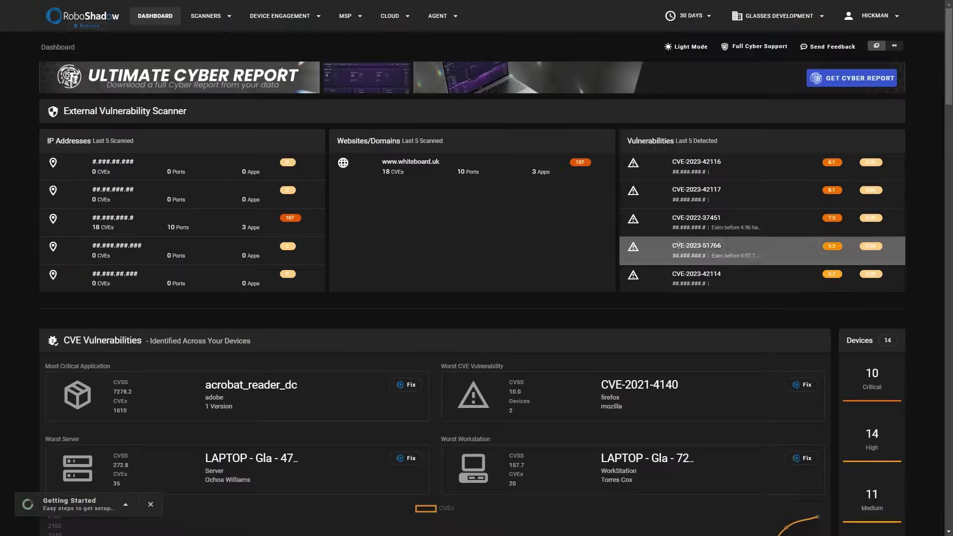
{"action": "scroll", "coordinate": [341, 223], "scroll_direction": "down", "scroll_amount": 5}
{"action": "scroll", "coordinate": [367, 222], "scroll_direction": "up", "scroll_amount": 1}
{"action": "scroll", "coordinate": [368, 222], "scroll_direction": "down", "scroll_amount": 2}
{"action": "scroll", "coordinate": [367, 225], "scroll_direction": "down", "scroll_amount": 7}
{"action": "scroll", "coordinate": [481, 300], "scroll_direction": "down", "scroll_amount": 6}
{"action": "scroll", "coordinate": [454, 263], "scroll_direction": "down", "scroll_amount": 13}
{"action": "scroll", "coordinate": [474, 279], "scroll_direction": "down", "scroll_amount": 6}
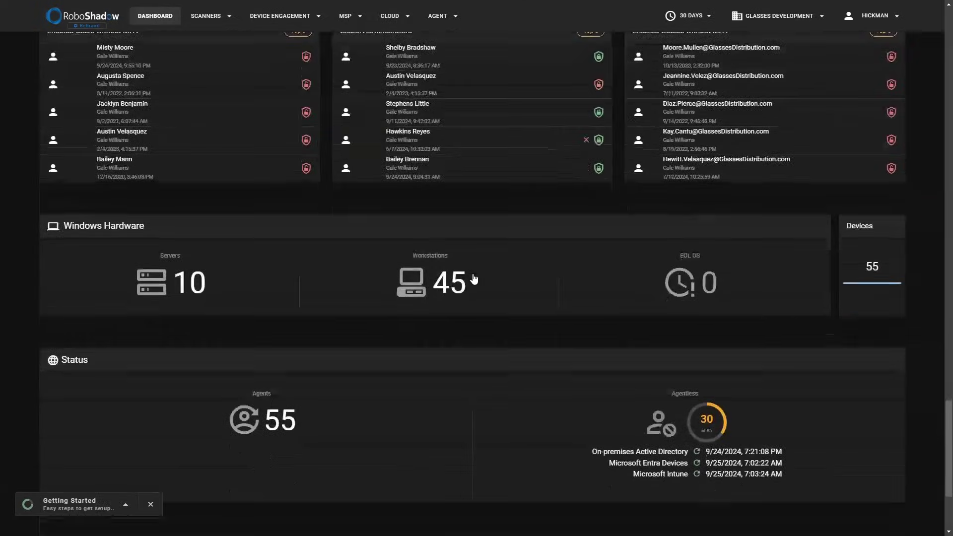
{"action": "scroll", "coordinate": [425, 268], "scroll_direction": "up", "scroll_amount": 16}
{"action": "scroll", "coordinate": [424, 269], "scroll_direction": "up", "scroll_amount": 4}
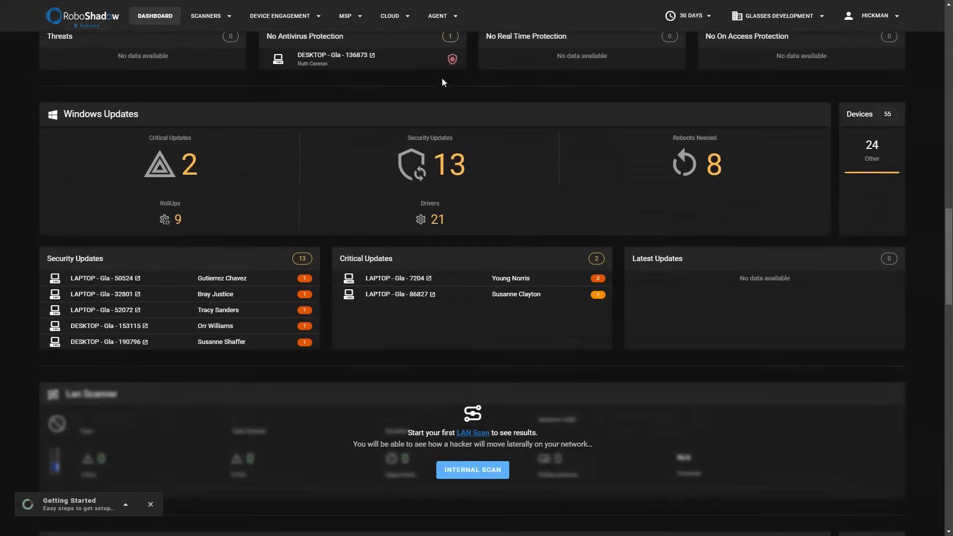
Visit the agent downloads page from the Agent menu and bring the agent options back up
{"action": "left_click", "coordinate": [439, 16]}
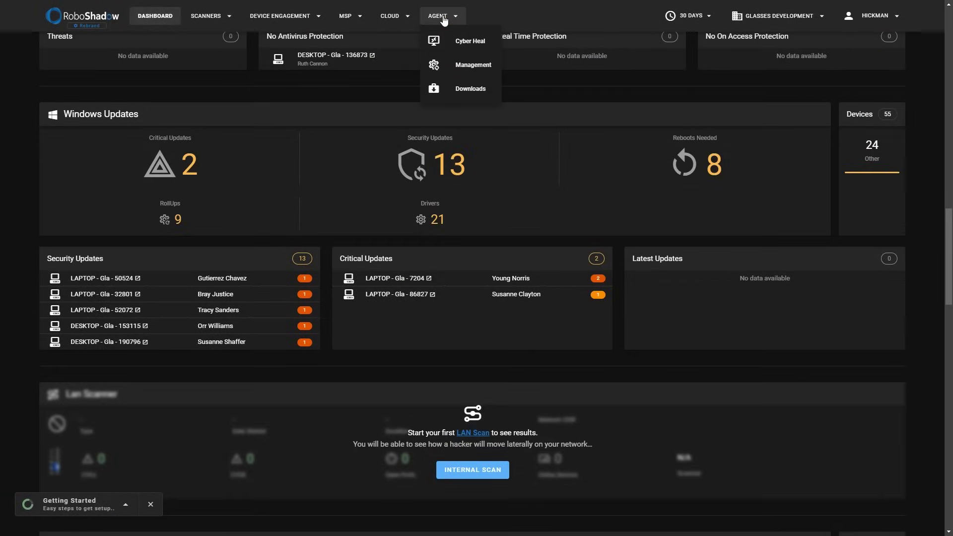
{"action": "left_click", "coordinate": [470, 89]}
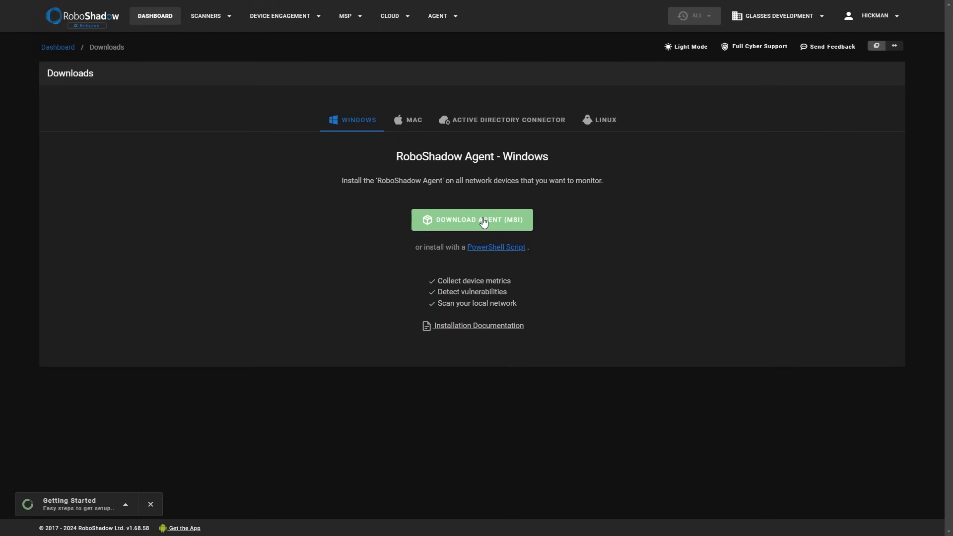
{"action": "left_click", "coordinate": [444, 17]}
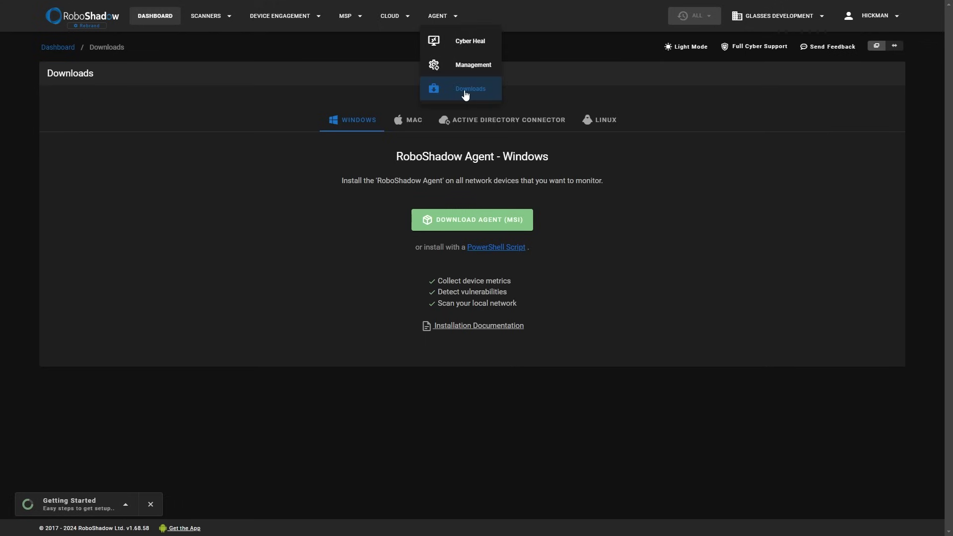
Open and close the organisation switcher list, then return to the main dashboard
{"action": "left_click", "coordinate": [820, 19]}
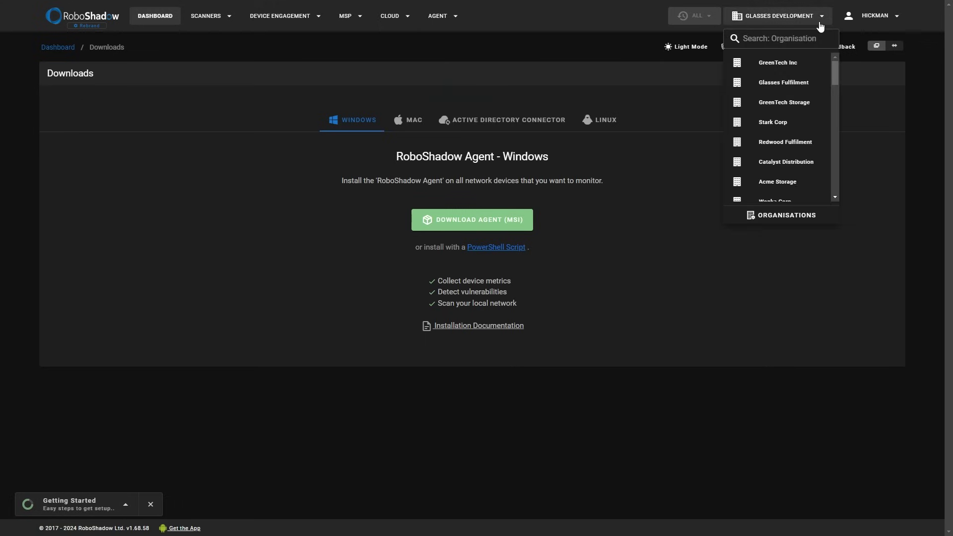
{"action": "left_click", "coordinate": [794, 233]}
{"action": "left_click", "coordinate": [777, 20]}
{"action": "left_click", "coordinate": [889, 213]}
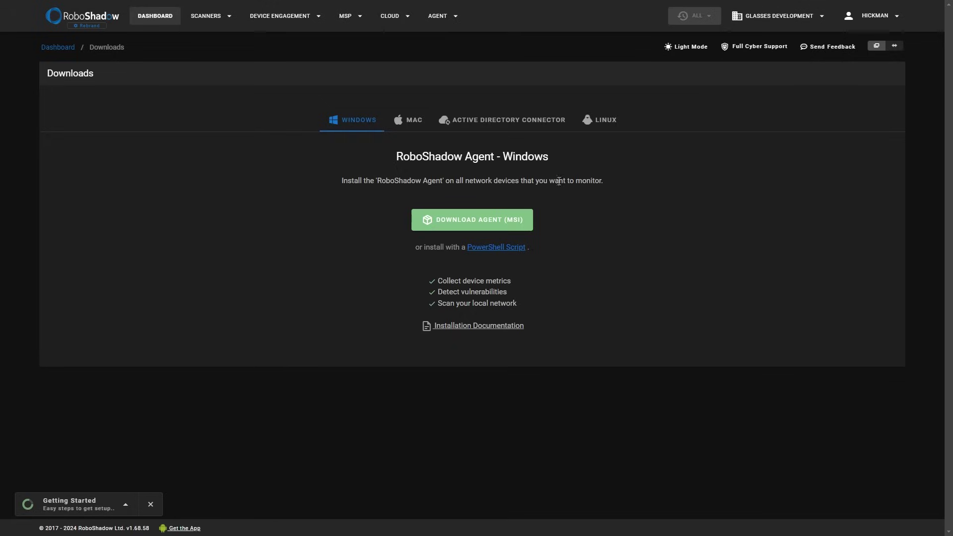
{"action": "left_click", "coordinate": [149, 24]}
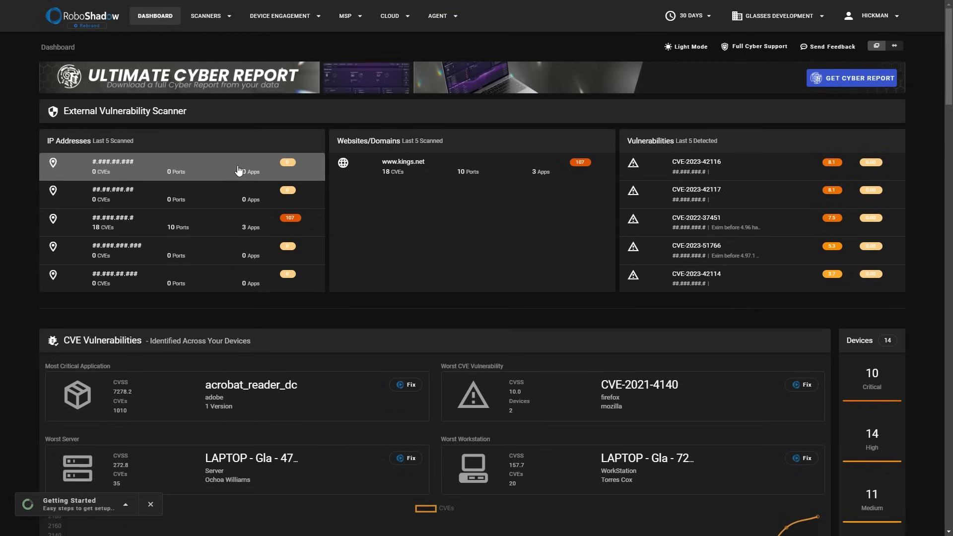
Scroll down the dashboard and open the HICKMAN account settings list
{"action": "scroll", "coordinate": [418, 248], "scroll_direction": "down", "scroll_amount": 3}
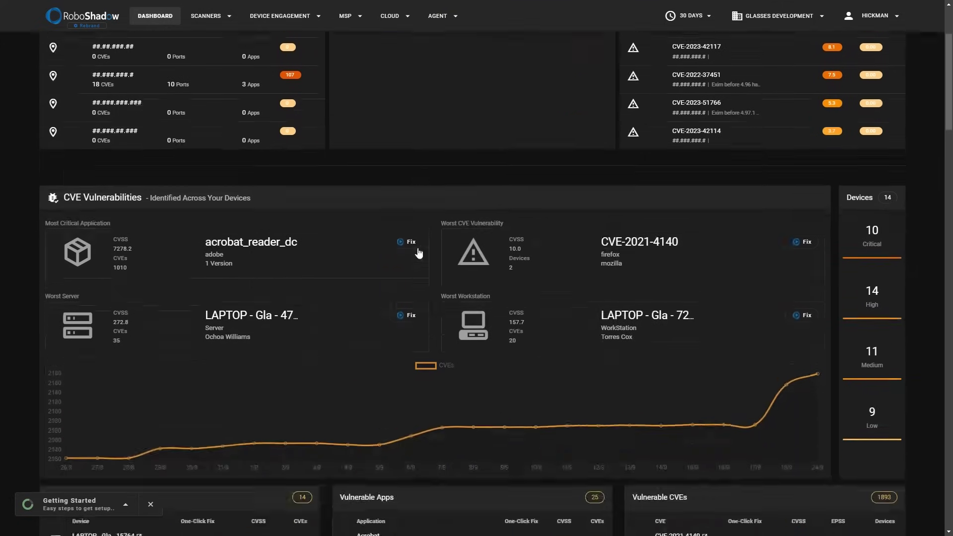
{"action": "scroll", "coordinate": [419, 253], "scroll_direction": "down", "scroll_amount": 1}
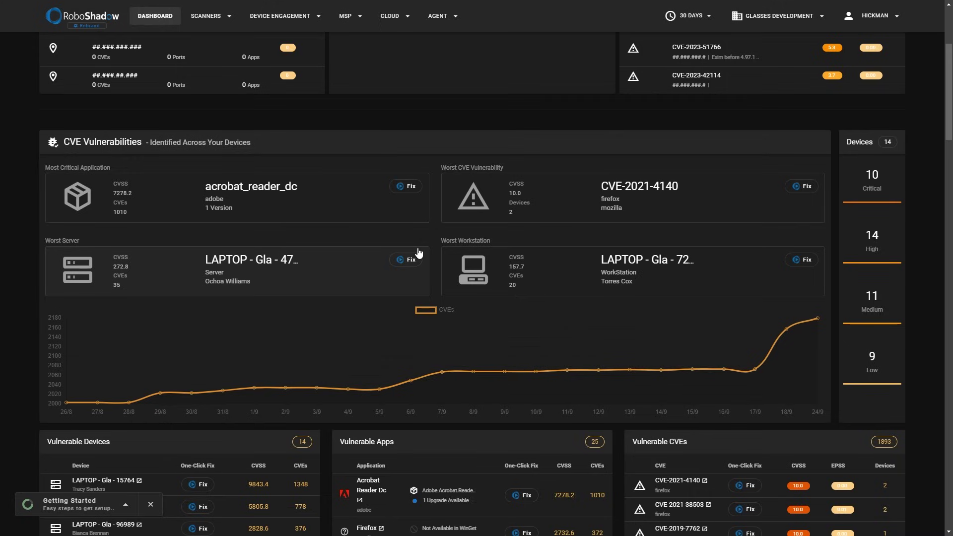
{"action": "left_click", "coordinate": [874, 15]}
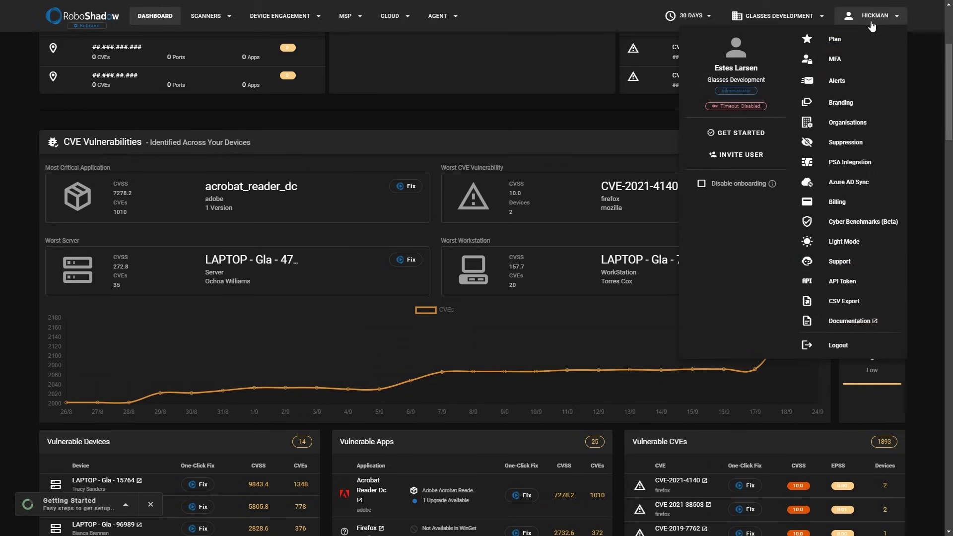
{"action": "left_click", "coordinate": [362, 123]}
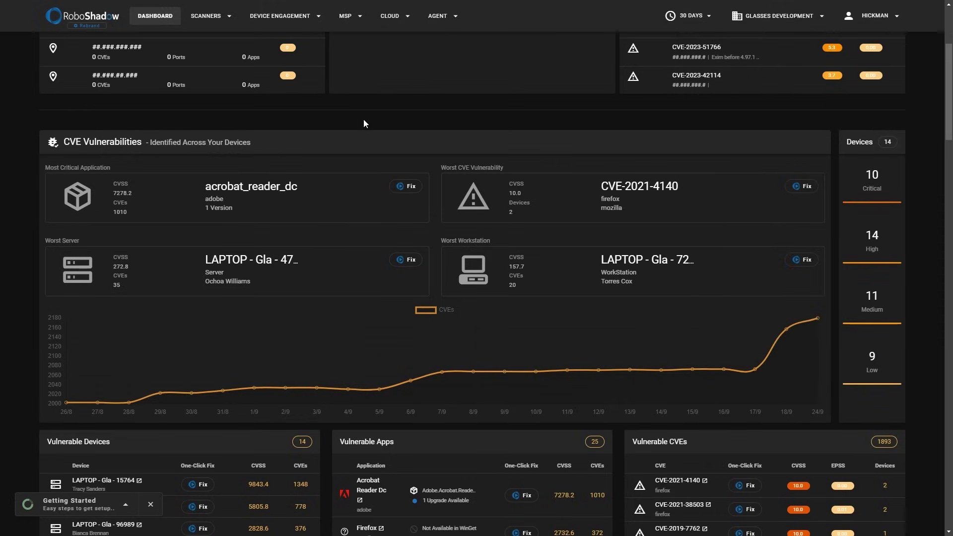
{"action": "left_click", "coordinate": [874, 16]}
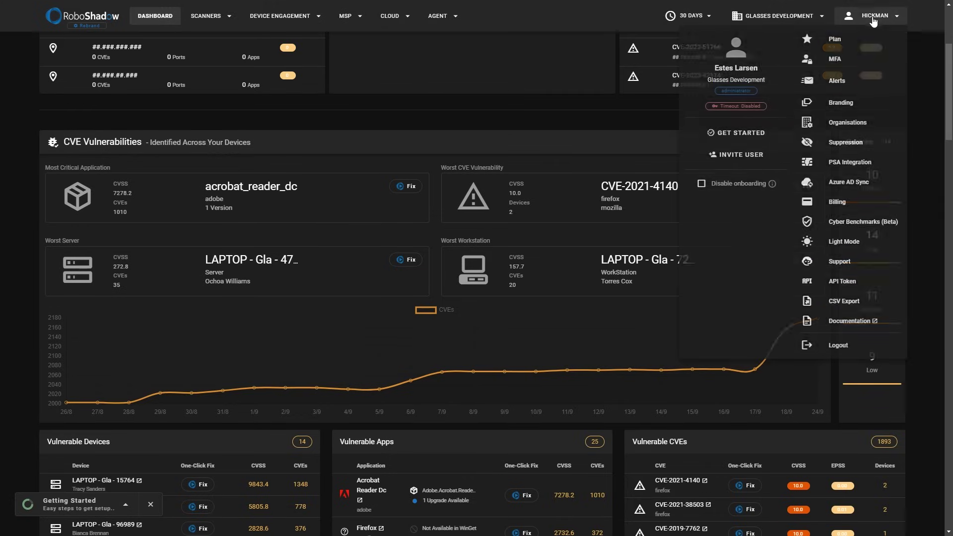
Open Azure AD Sync to view the AD Sync and Microsoft Defender connectors
{"action": "left_click", "coordinate": [858, 182]}
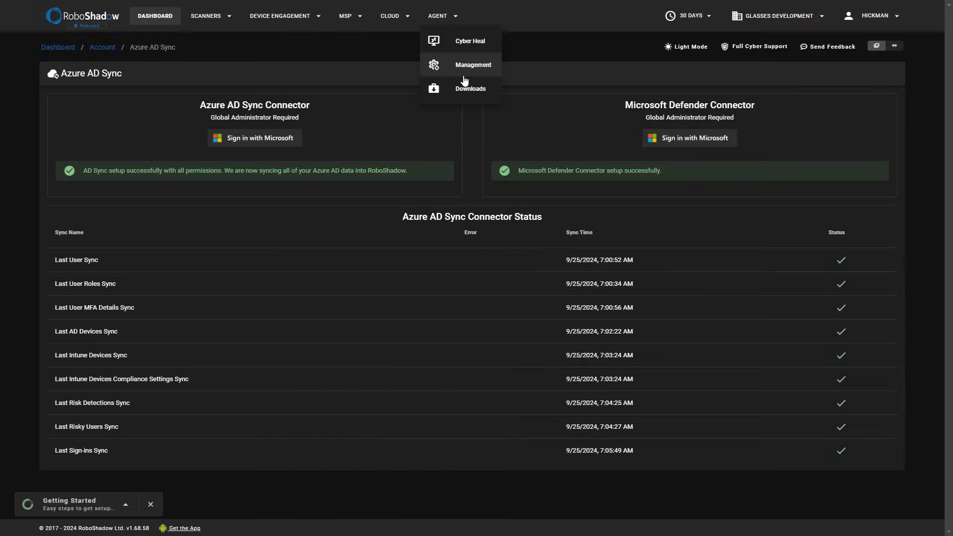
Open Device Management, highlight the Microsoft Entra Devices sync time, and bring up Intune deployment
{"action": "left_click", "coordinate": [464, 77]}
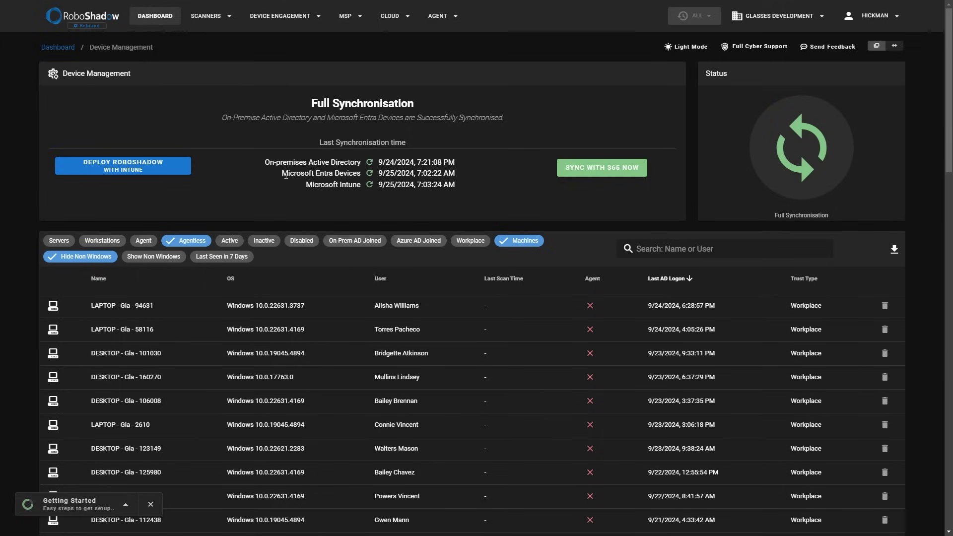
{"action": "left_click_drag", "start_coordinate": [282, 174], "coordinate": [361, 174]}
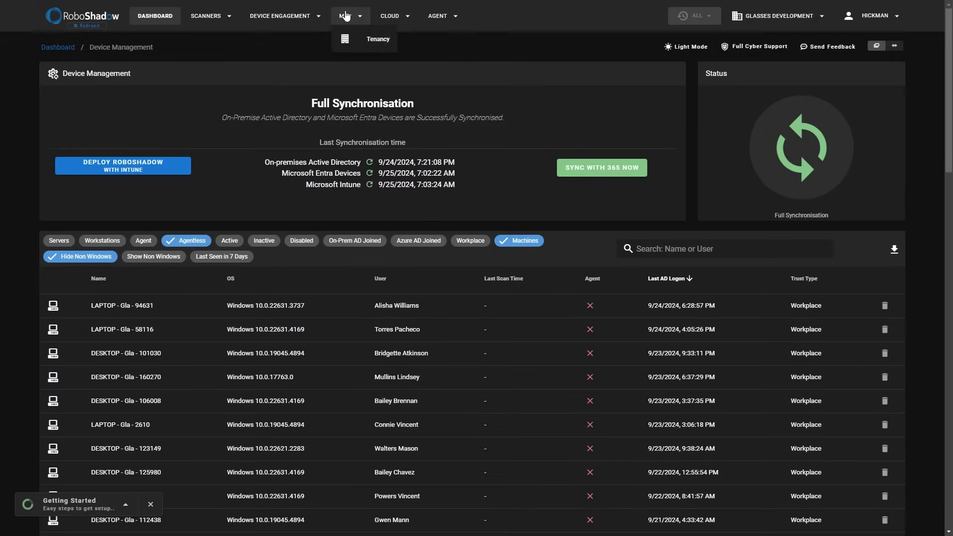
{"action": "mouse_move", "coordinate": [438, 18]}
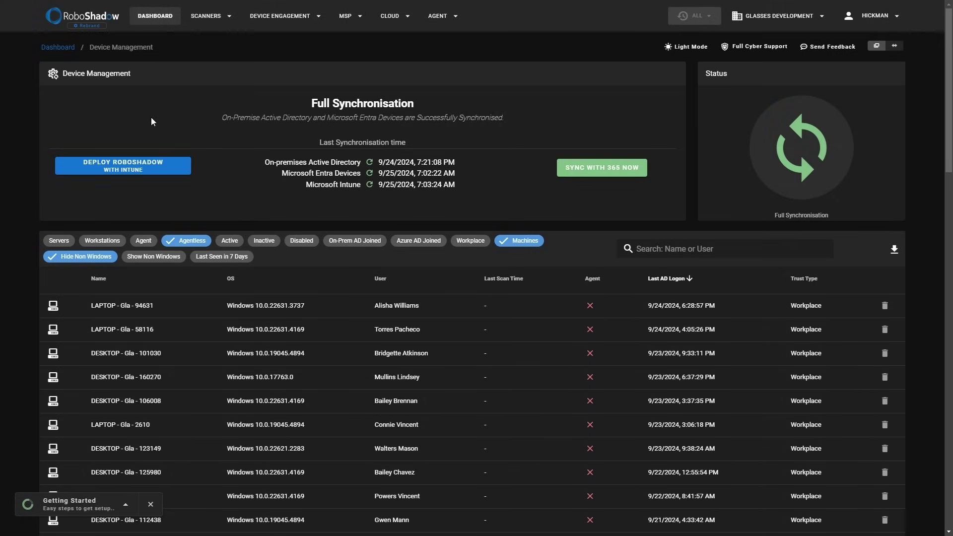
{"action": "left_click", "coordinate": [157, 169]}
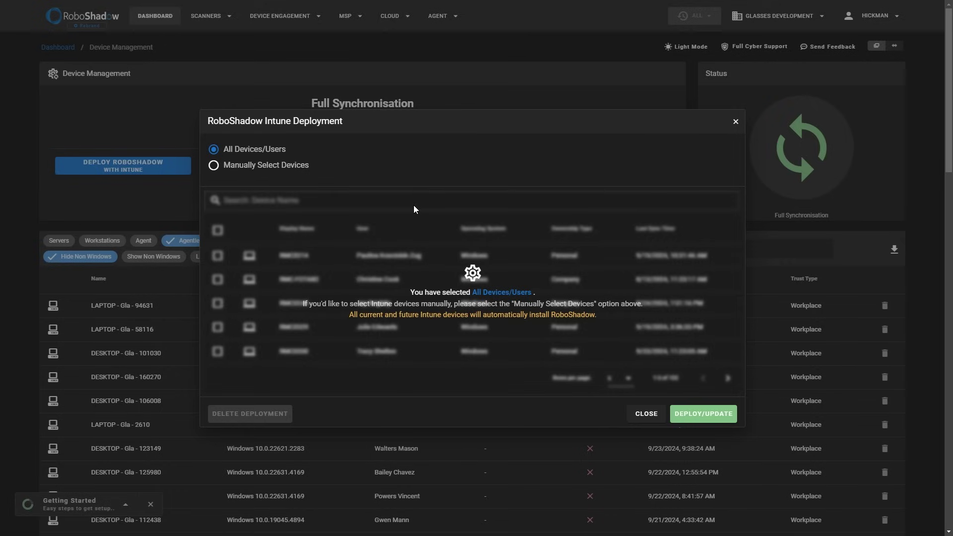
Close the Intune Deployment dialog
{"action": "left_click", "coordinate": [646, 413]}
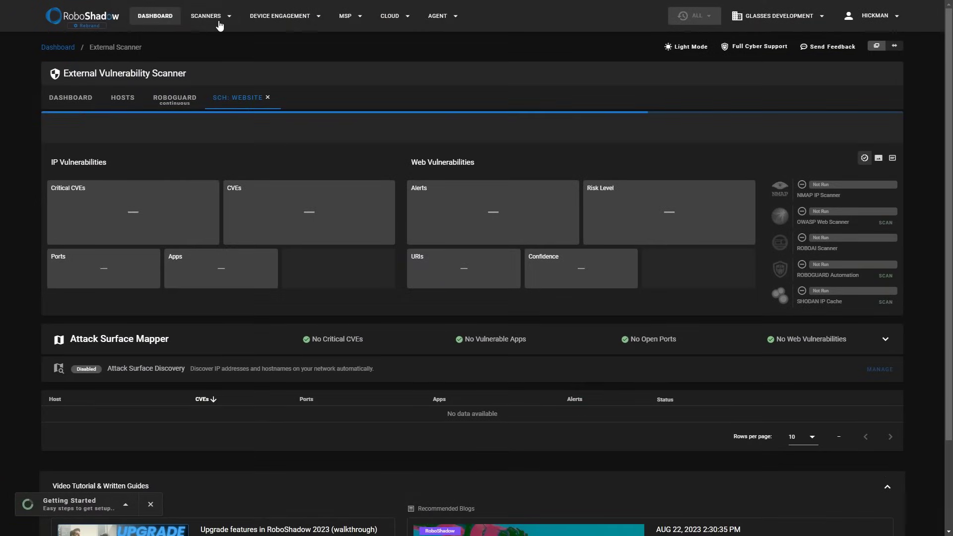
Open the vulnerable host's detailed scan results and scroll through them
{"action": "mouse_move", "coordinate": [509, 193]}
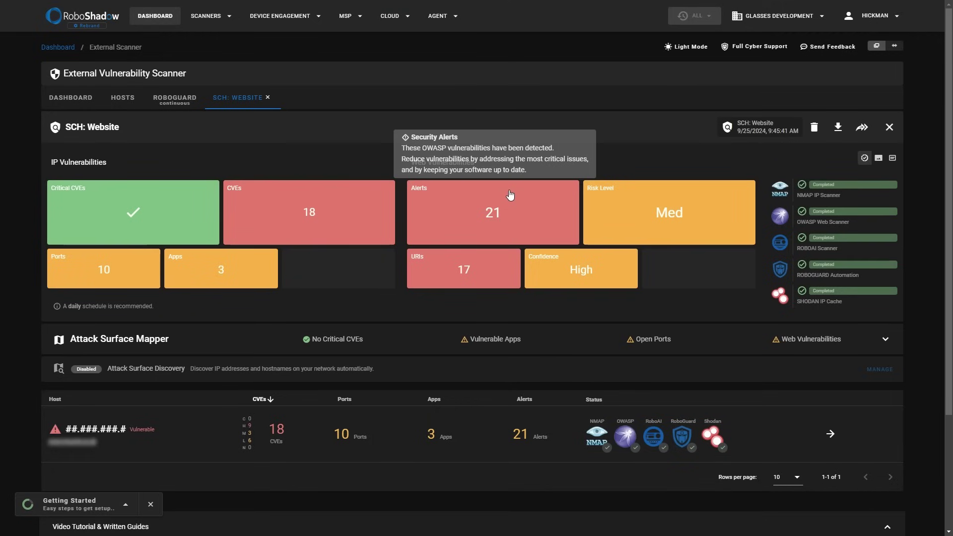
{"action": "scroll", "coordinate": [505, 198], "scroll_direction": "down", "scroll_amount": 2}
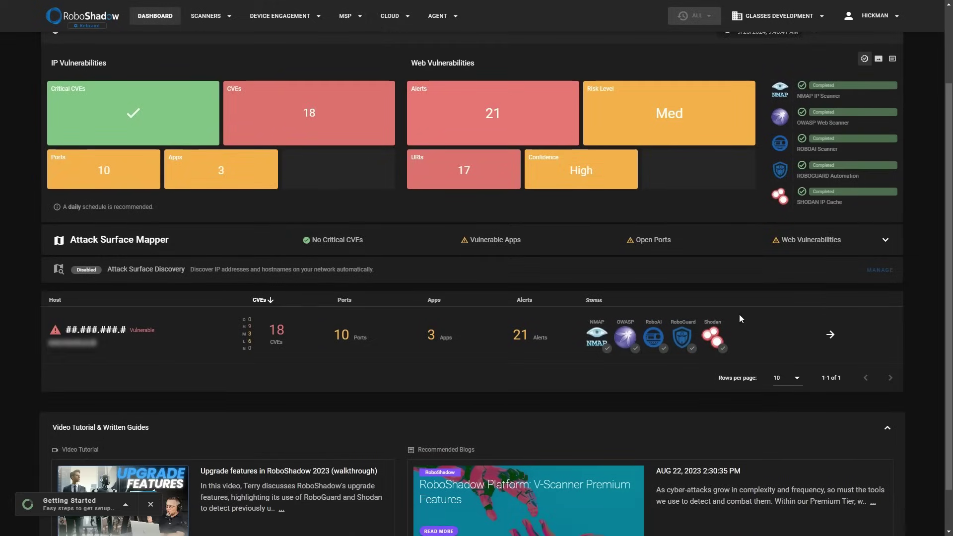
{"action": "left_click", "coordinate": [829, 335]}
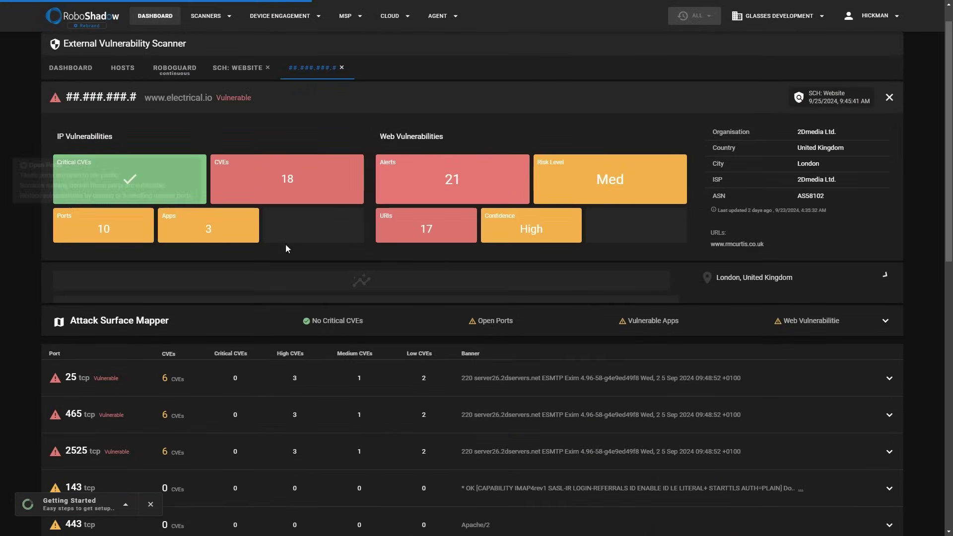
{"action": "scroll", "coordinate": [287, 249], "scroll_direction": "down", "scroll_amount": 1}
{"action": "scroll", "coordinate": [285, 223], "scroll_direction": "down", "scroll_amount": 3}
{"action": "scroll", "coordinate": [284, 204], "scroll_direction": "up", "scroll_amount": 3}
{"action": "scroll", "coordinate": [198, 223], "scroll_direction": "down", "scroll_amount": 3}
{"action": "scroll", "coordinate": [215, 231], "scroll_direction": "down", "scroll_amount": 6}
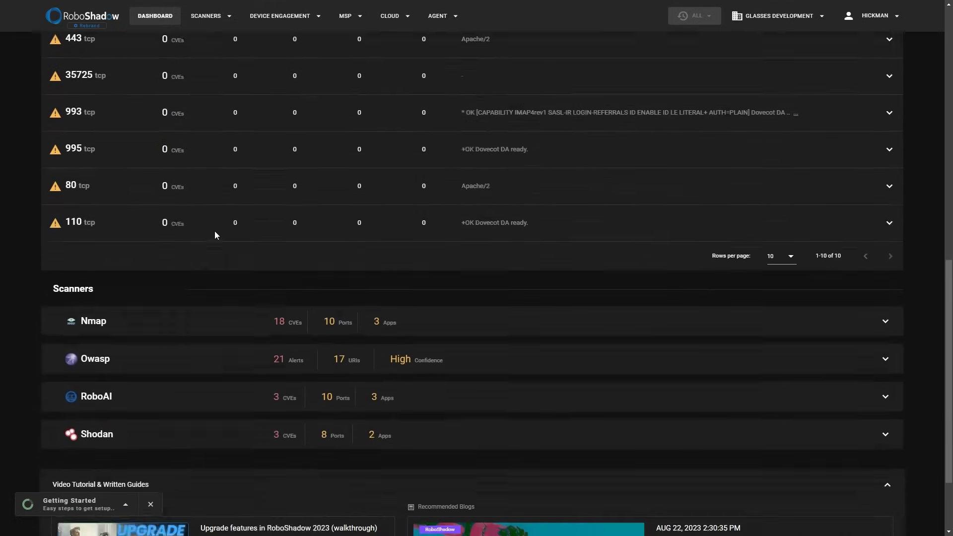
Expand the Owasp results to review its alerts, then switch to RoboGuard scheduled scans
{"action": "left_click", "coordinate": [484, 344]}
{"action": "scroll", "coordinate": [374, 357], "scroll_direction": "down", "scroll_amount": 3}
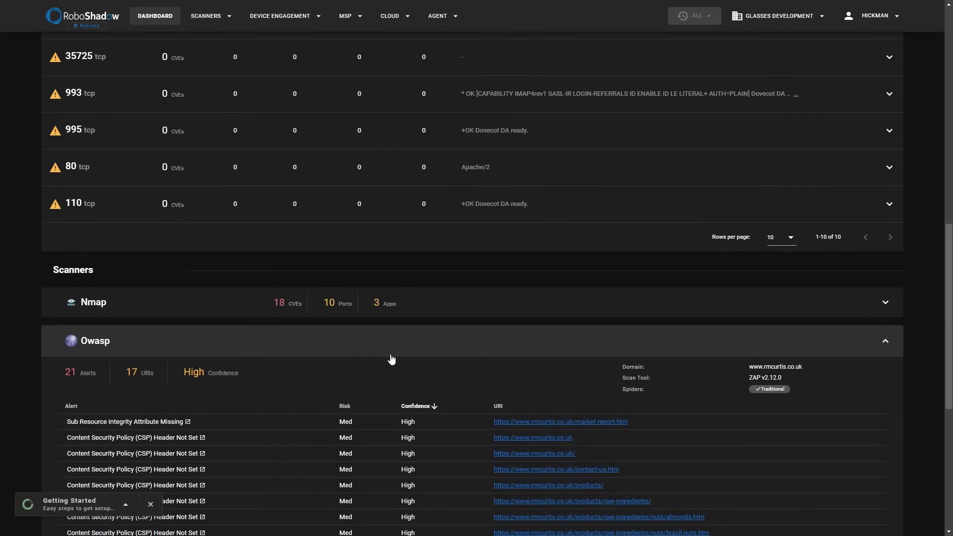
{"action": "scroll", "coordinate": [568, 409], "scroll_direction": "down", "scroll_amount": 2}
{"action": "scroll", "coordinate": [568, 408], "scroll_direction": "up", "scroll_amount": 2}
{"action": "scroll", "coordinate": [567, 407], "scroll_direction": "up", "scroll_amount": 15}
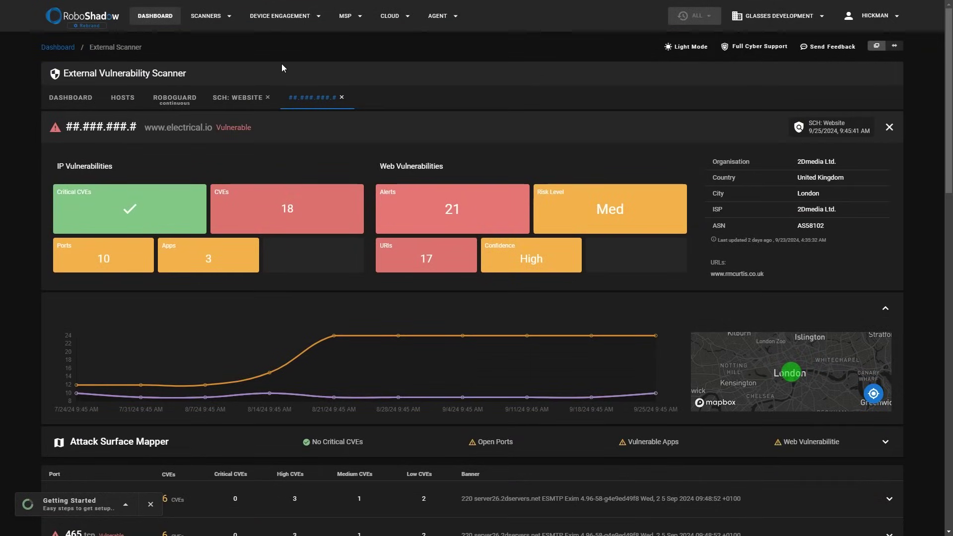
{"action": "left_click", "coordinate": [169, 98]}
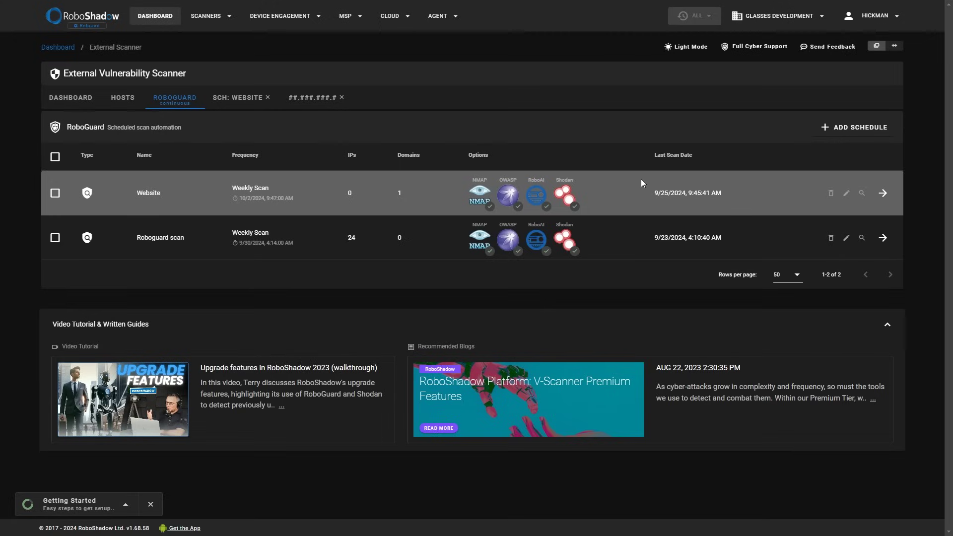
Open the SCANNERS menu to show the available scanner types
{"action": "left_click", "coordinate": [204, 20]}
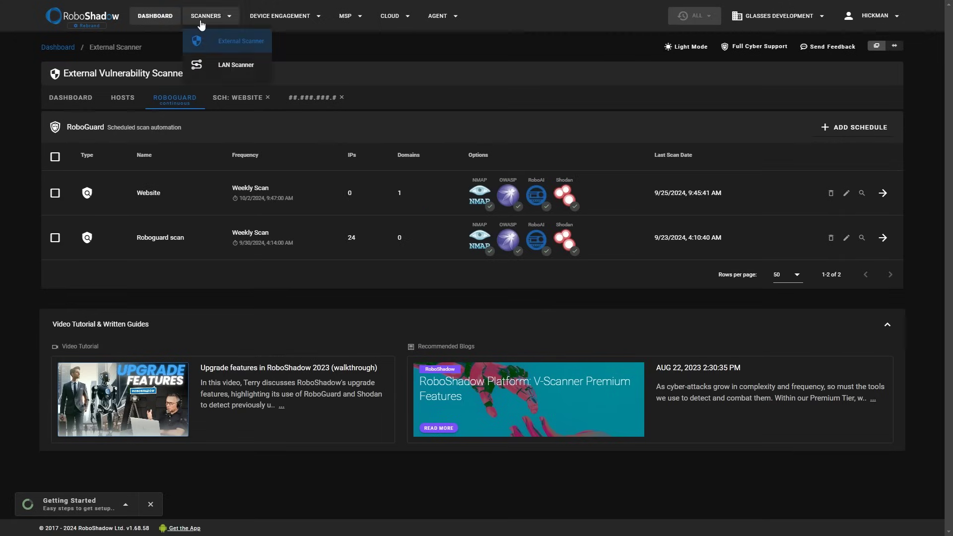
Set the first listed device as LAN Scanner scan device, then go to External Scanner
{"action": "left_click", "coordinate": [236, 64]}
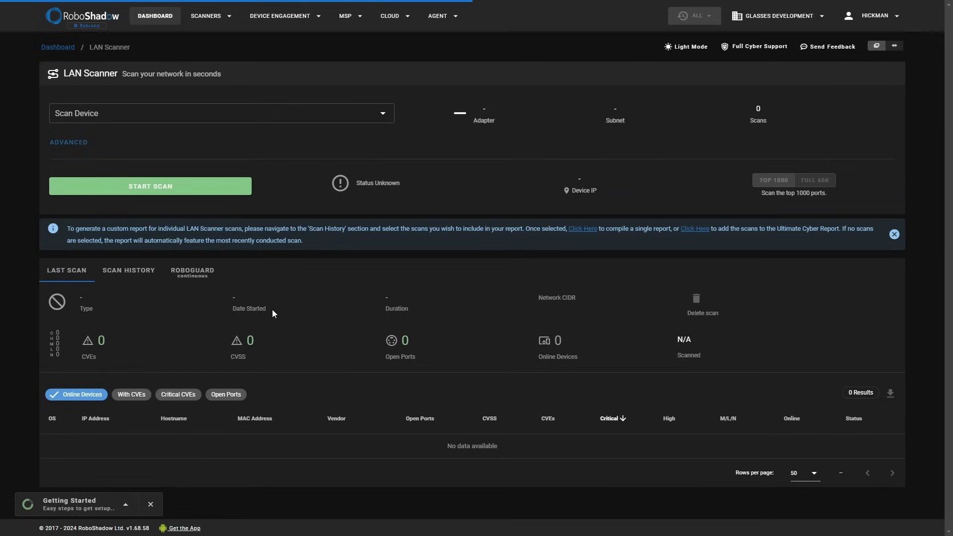
{"action": "left_click", "coordinate": [224, 112]}
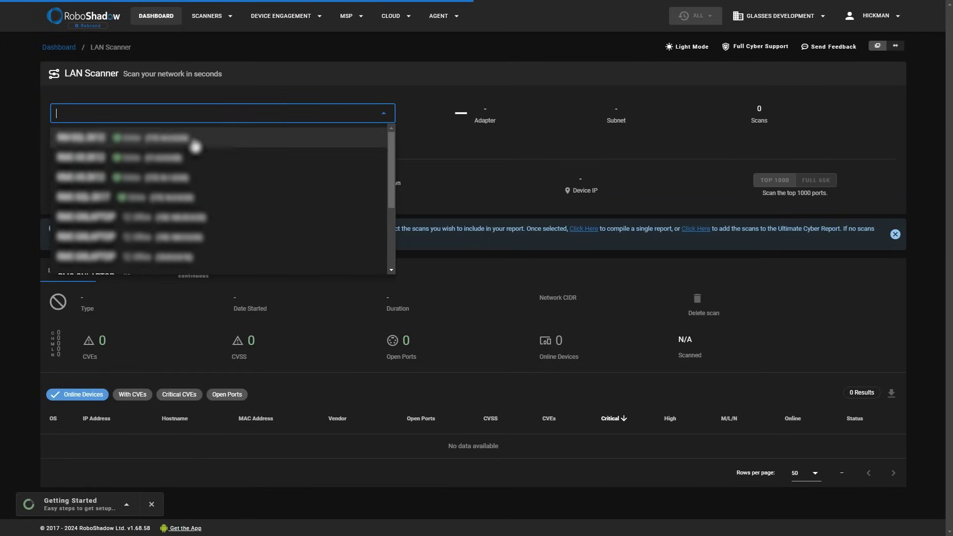
{"action": "left_click", "coordinate": [469, 170]}
{"action": "left_click", "coordinate": [203, 112]}
{"action": "left_click", "coordinate": [168, 144]}
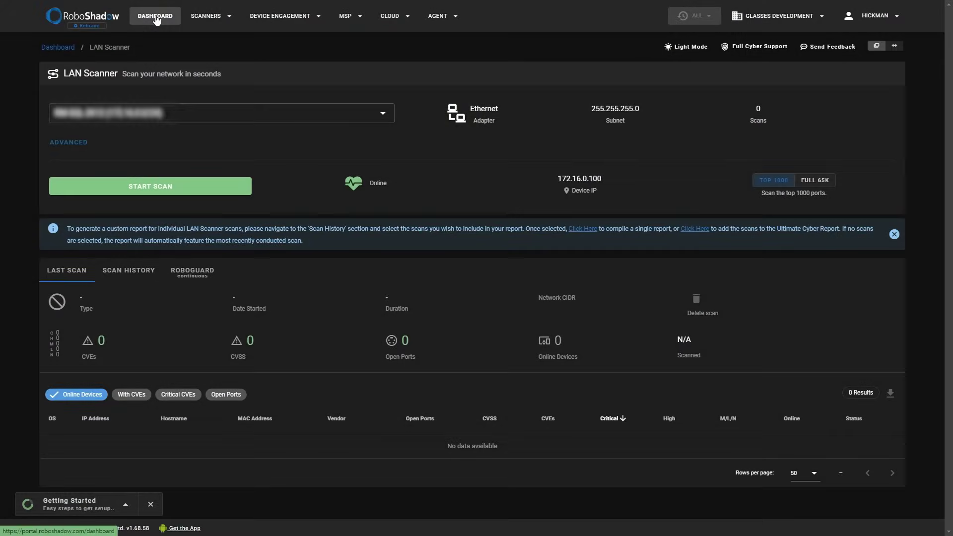
{"action": "left_click", "coordinate": [156, 17]}
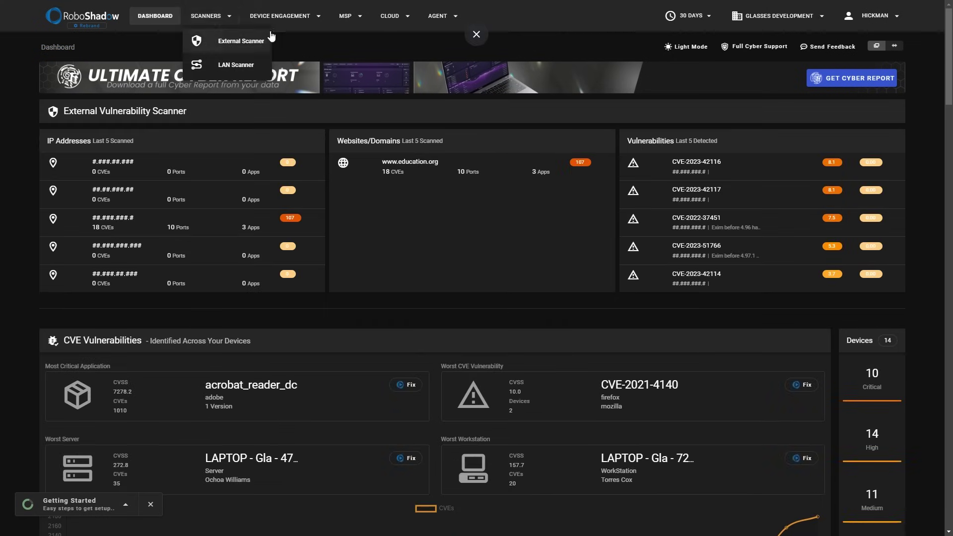
{"action": "left_click", "coordinate": [219, 38]}
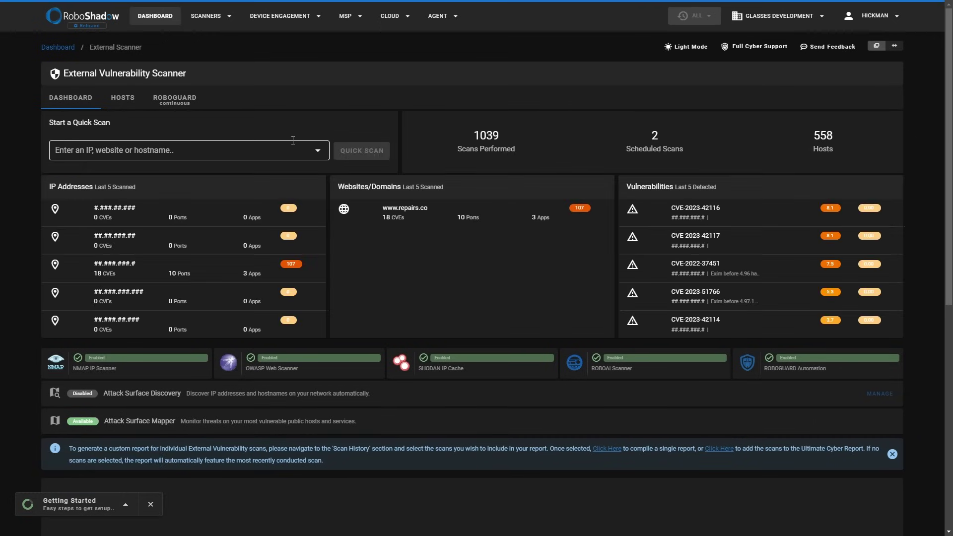
Enter scanme.nmap.org as a quick-scan hostname and add it as a target
{"action": "left_click", "coordinate": [286, 159]}
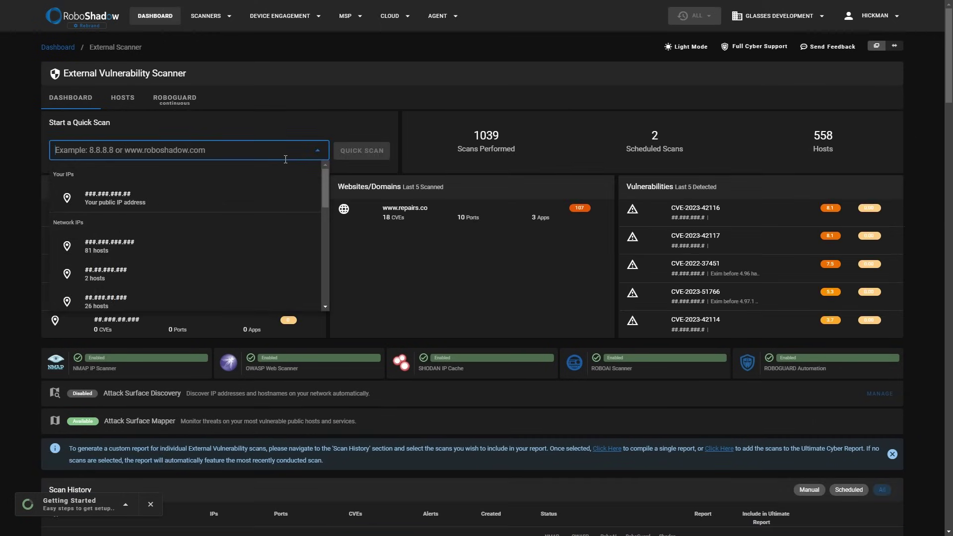
{"action": "type", "text": "scanme.n"}
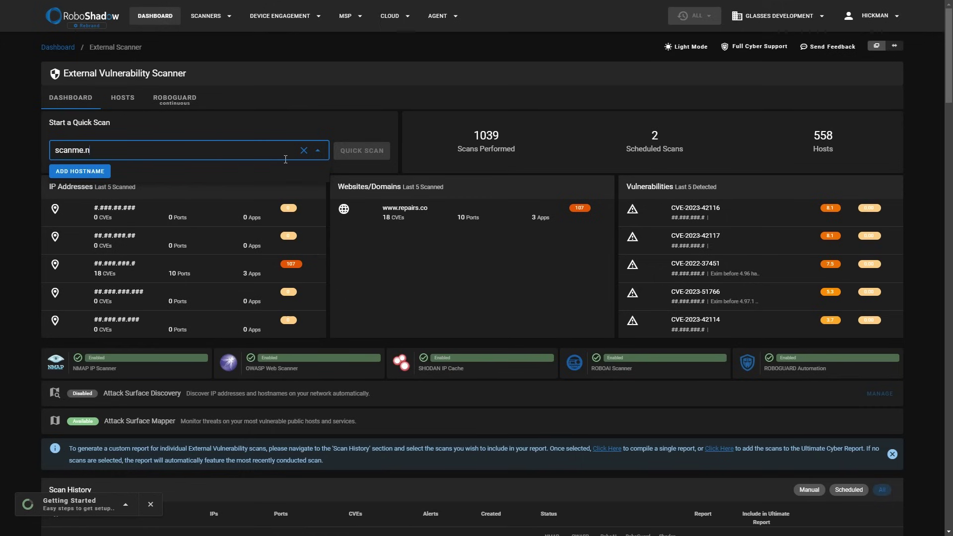
{"action": "type", "text": "map.org"}
{"action": "left_click", "coordinate": [120, 171]}
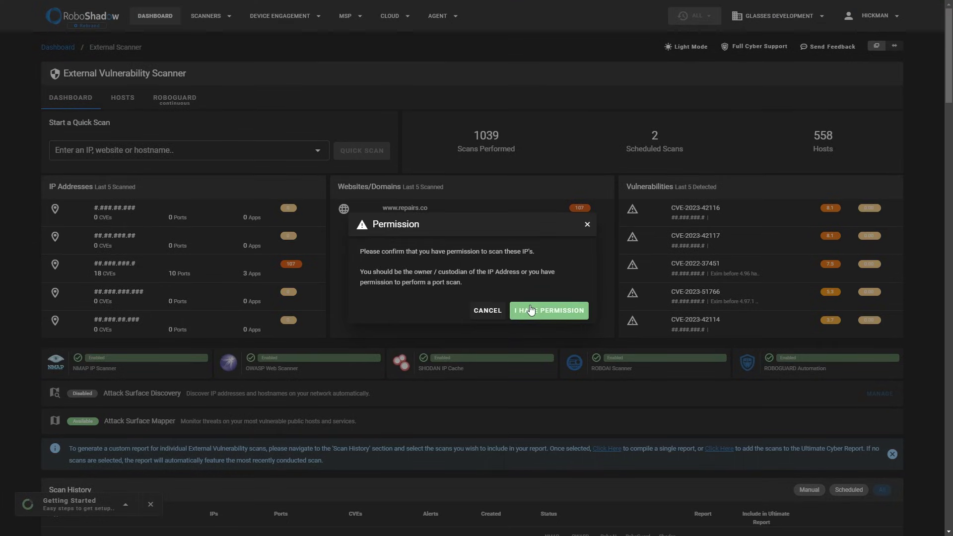
Confirm scan permission and configure a quick scan with Web Scan on and No Schedule
{"action": "left_click", "coordinate": [516, 311]}
{"action": "left_click", "coordinate": [358, 153]}
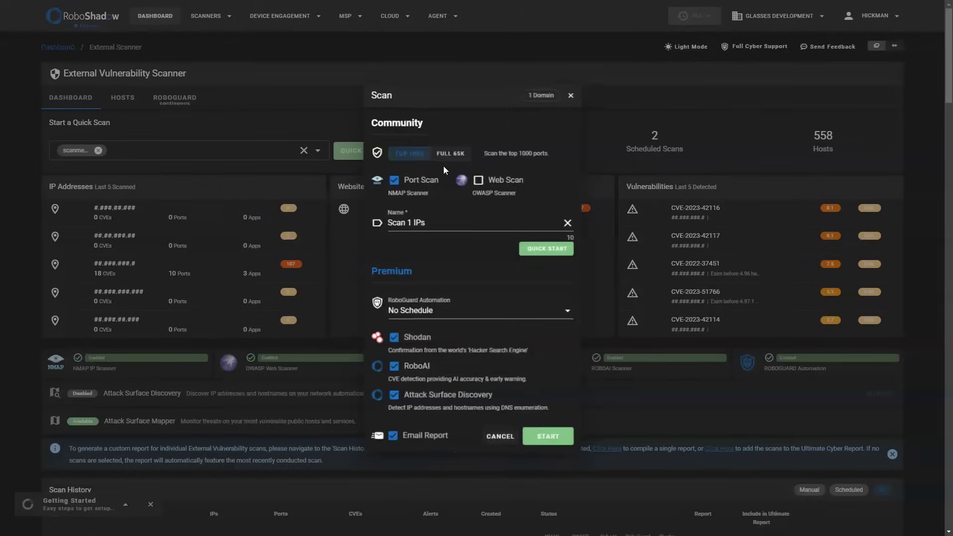
{"action": "left_click", "coordinate": [478, 180]}
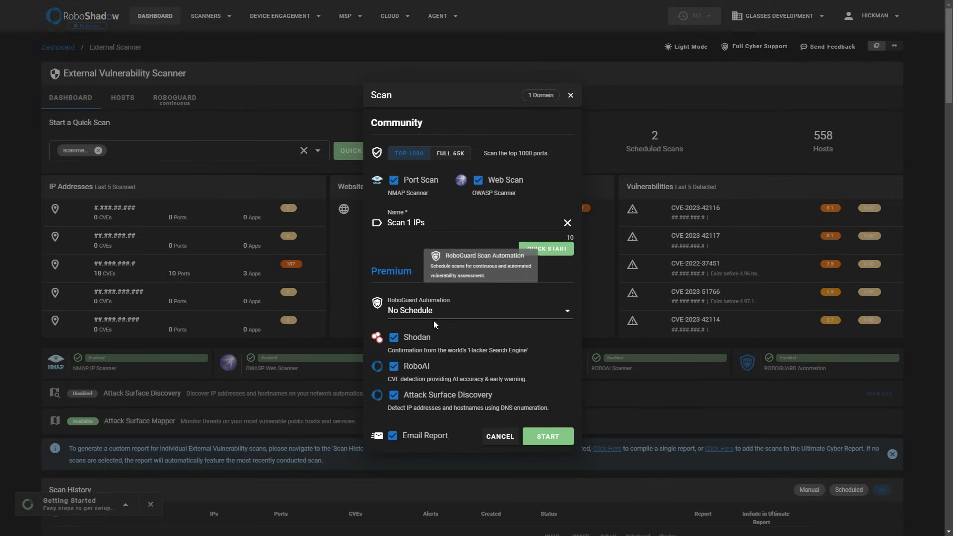
{"action": "left_click", "coordinate": [467, 313]}
{"action": "left_click", "coordinate": [481, 294]}
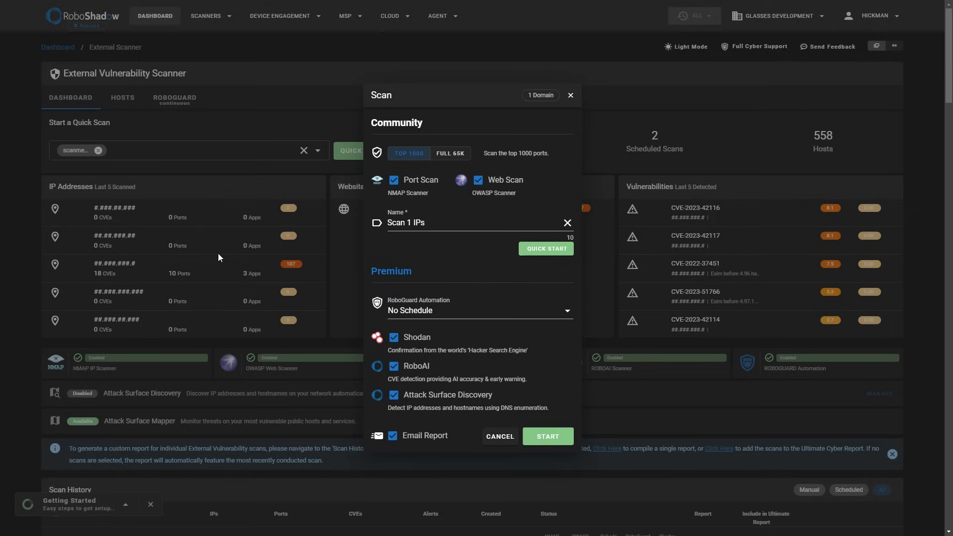
Quick-start the scanme.nmap.org scan and go back to the External Scanner dashboard
{"action": "left_click", "coordinate": [542, 251]}
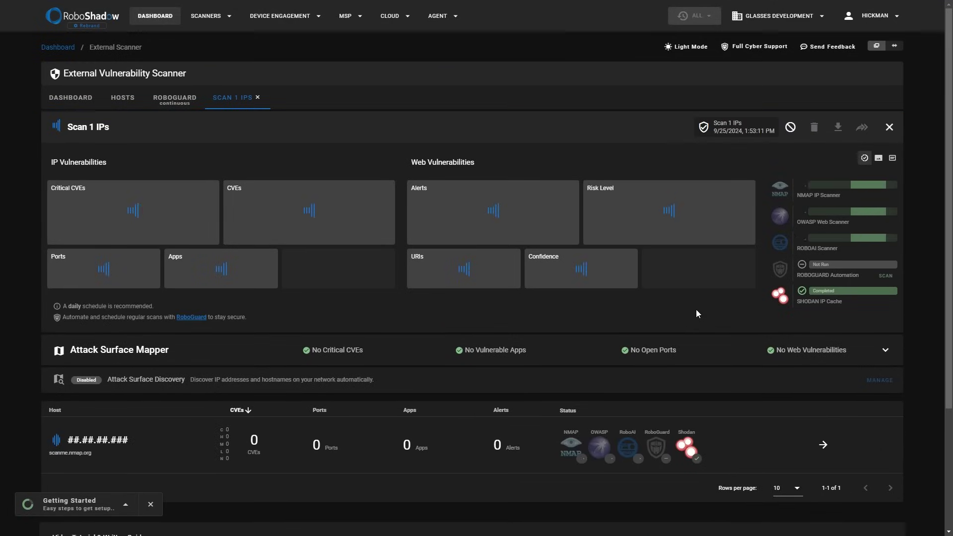
{"action": "left_click", "coordinate": [60, 100]}
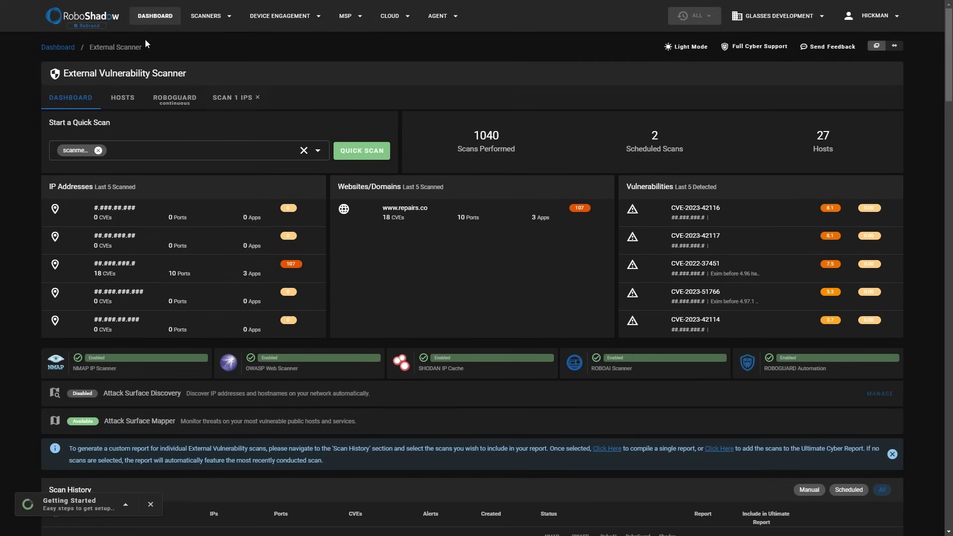
Return to the main dashboard and scroll to the Azure/365 MFA Status panel (32 users without MFA)
{"action": "left_click", "coordinate": [146, 17]}
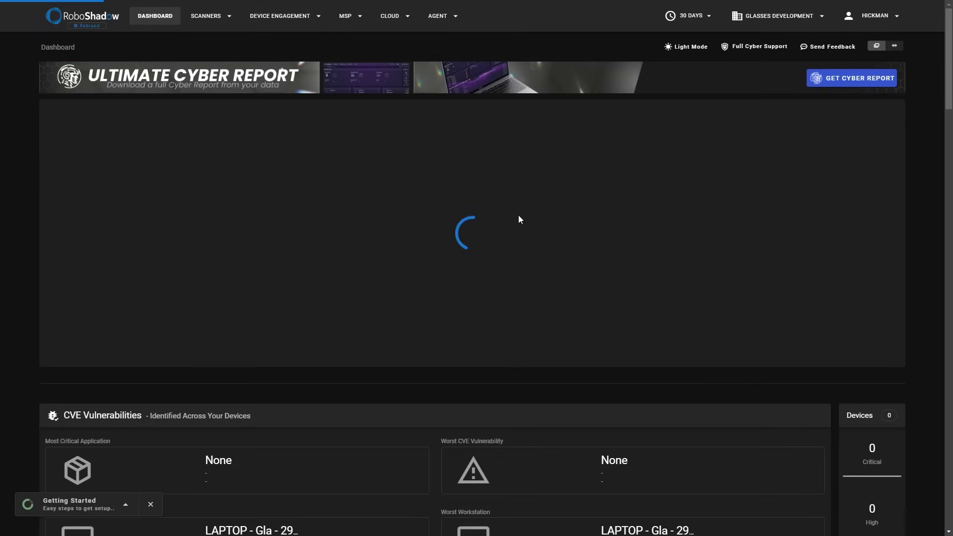
{"action": "scroll", "coordinate": [448, 193], "scroll_direction": "down", "scroll_amount": 4}
{"action": "scroll", "coordinate": [447, 191], "scroll_direction": "down", "scroll_amount": 8}
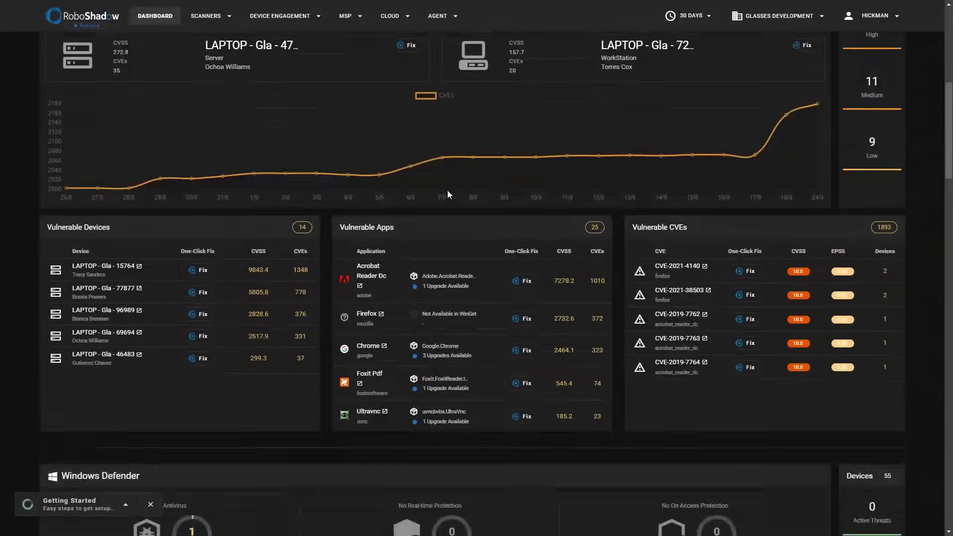
{"action": "scroll", "coordinate": [538, 189], "scroll_direction": "down", "scroll_amount": 4}
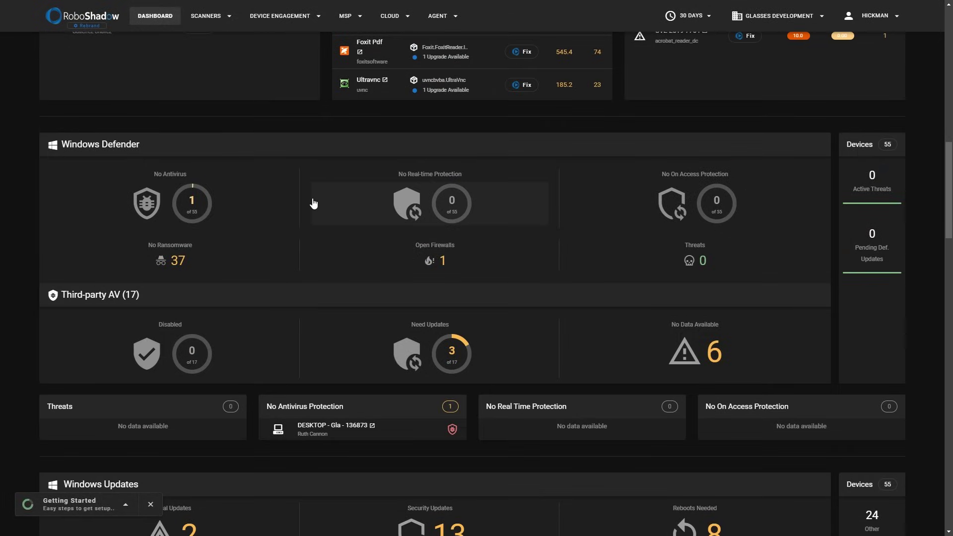
{"action": "scroll", "coordinate": [311, 202], "scroll_direction": "down", "scroll_amount": 9}
{"action": "scroll", "coordinate": [310, 201], "scroll_direction": "down", "scroll_amount": 7}
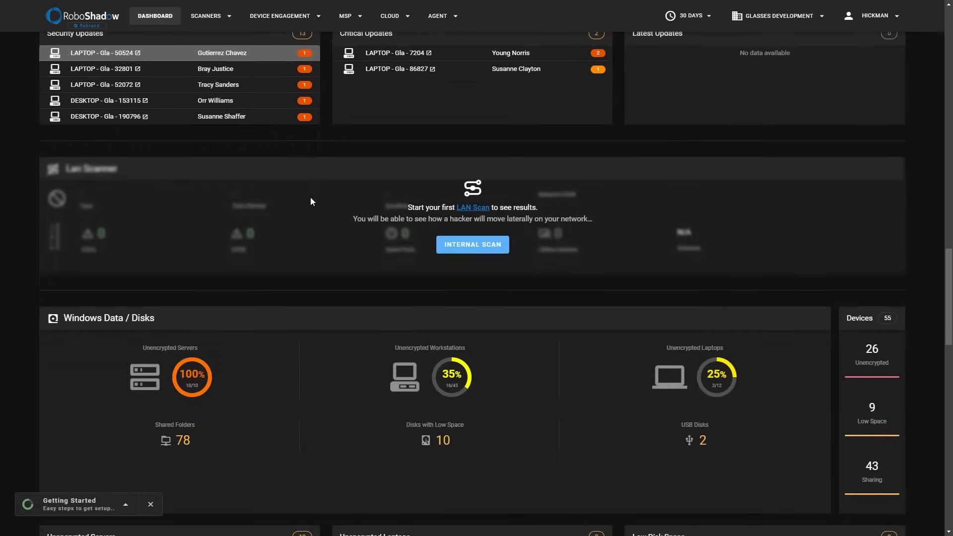
{"action": "scroll", "coordinate": [310, 201], "scroll_direction": "down", "scroll_amount": 4}
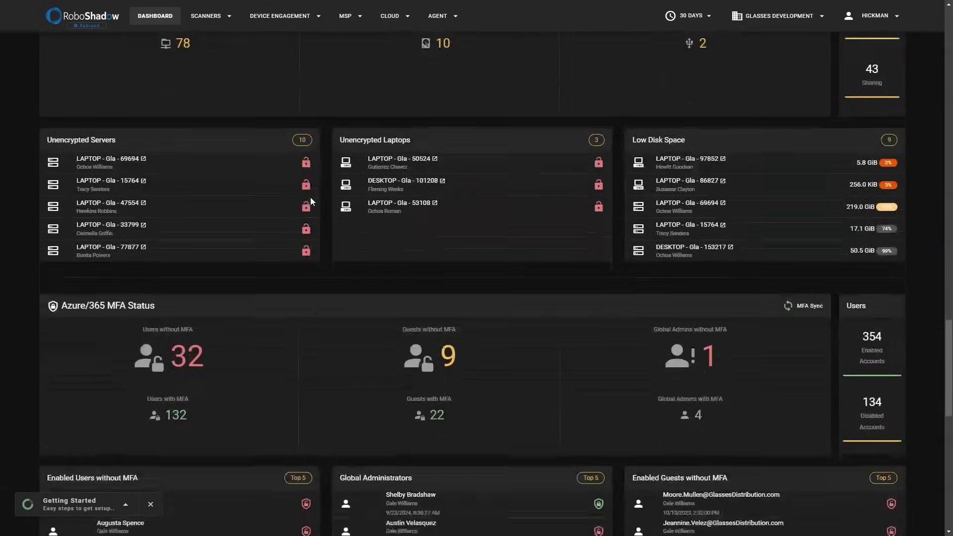
{"action": "scroll", "coordinate": [311, 201], "scroll_direction": "up", "scroll_amount": 4}
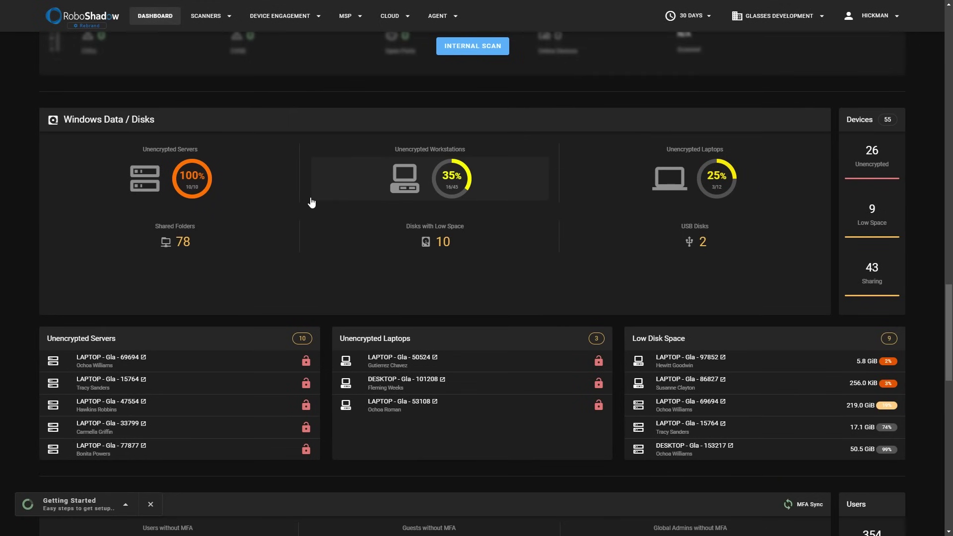
{"action": "scroll", "coordinate": [453, 244], "scroll_direction": "down", "scroll_amount": 11}
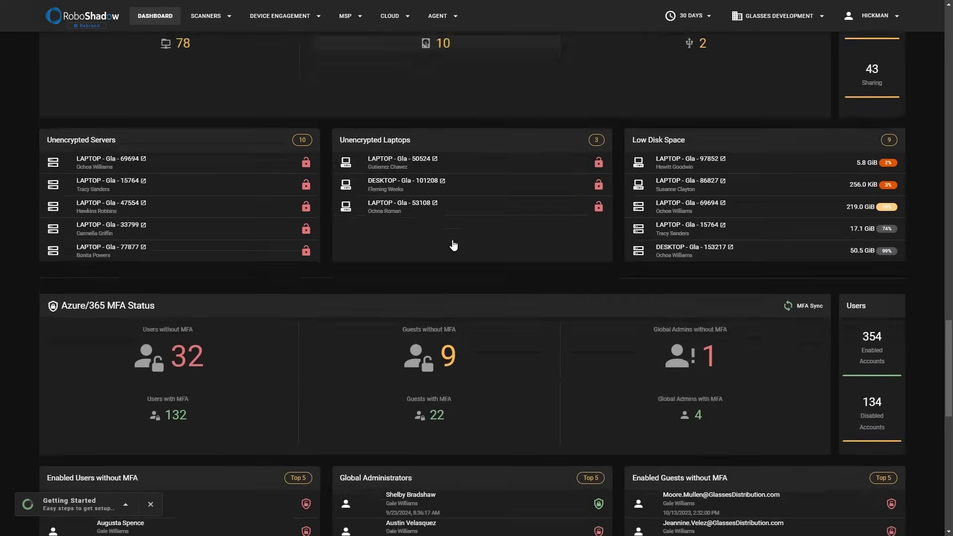
{"action": "scroll", "coordinate": [452, 243], "scroll_direction": "down", "scroll_amount": 5}
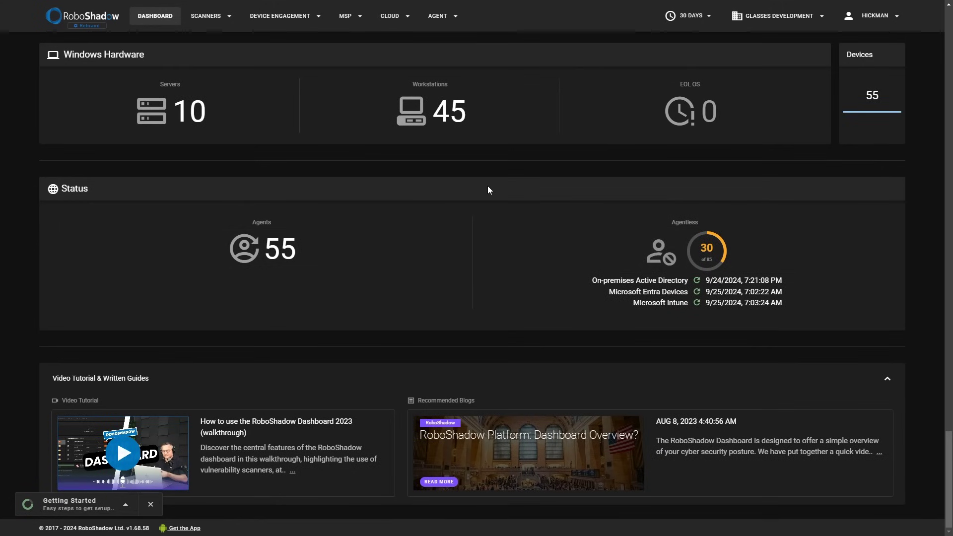
{"action": "scroll", "coordinate": [403, 195], "scroll_direction": "up", "scroll_amount": 11}
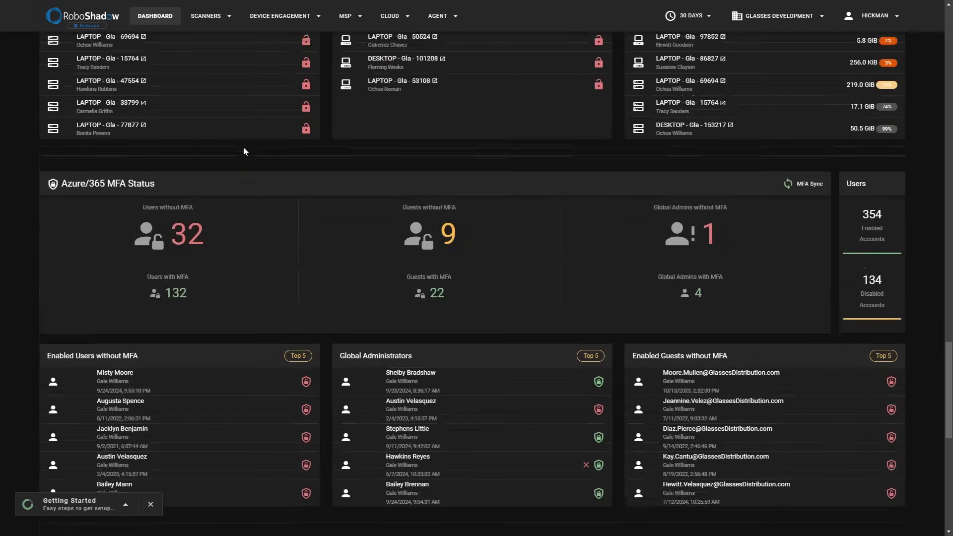
{"action": "mouse_move", "coordinate": [172, 242]}
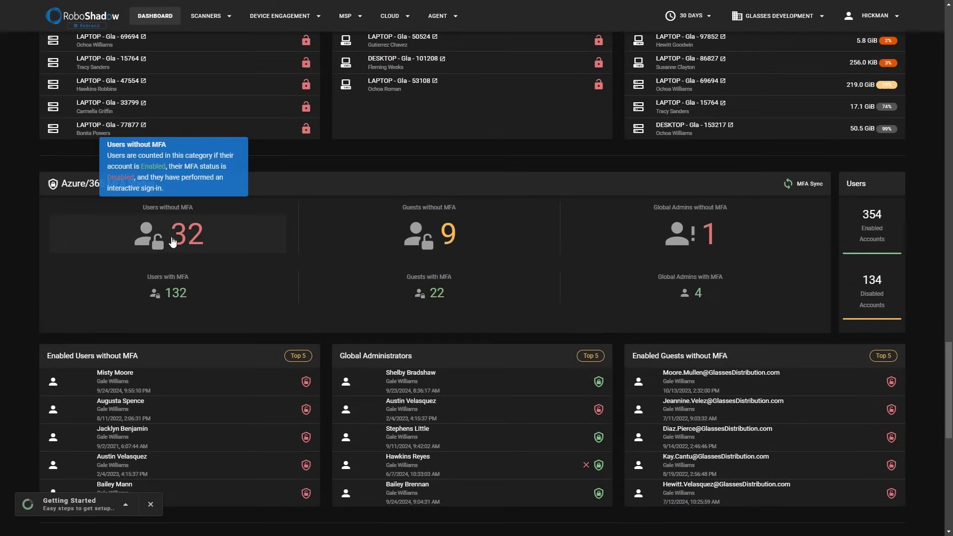
Open the detailed Azure/365 MFA page listing enabled member accounts with MFA disabled
{"action": "left_click", "coordinate": [405, 274]}
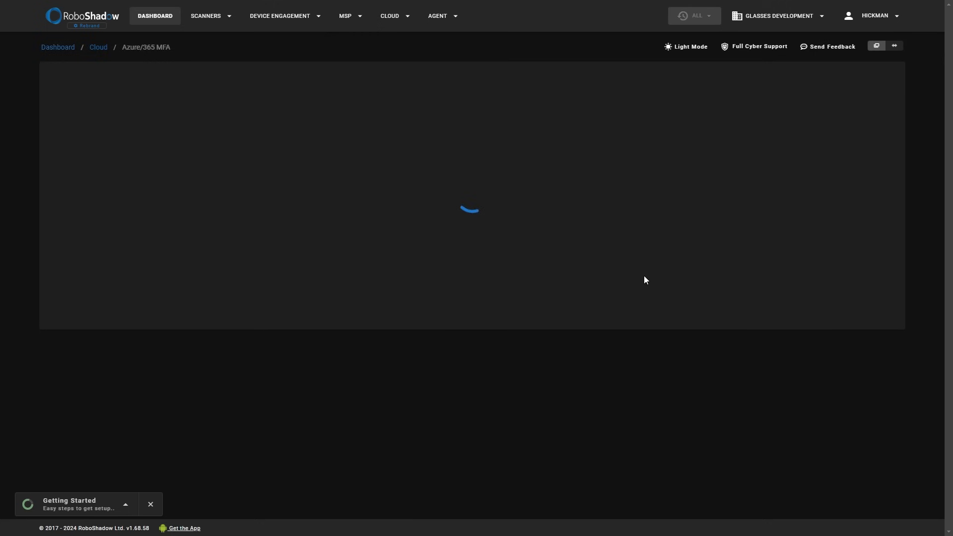
{"action": "scroll", "coordinate": [604, 202], "scroll_direction": "up", "scroll_amount": 3}
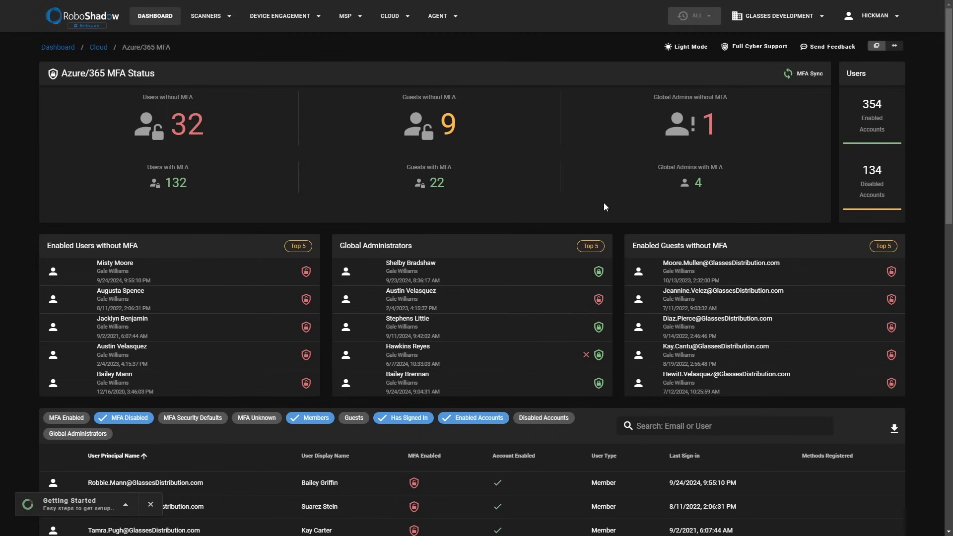
{"action": "scroll", "coordinate": [449, 278], "scroll_direction": "down", "scroll_amount": 2}
{"action": "scroll", "coordinate": [449, 209], "scroll_direction": "up", "scroll_amount": 2}
{"action": "mouse_move", "coordinate": [719, 130]}
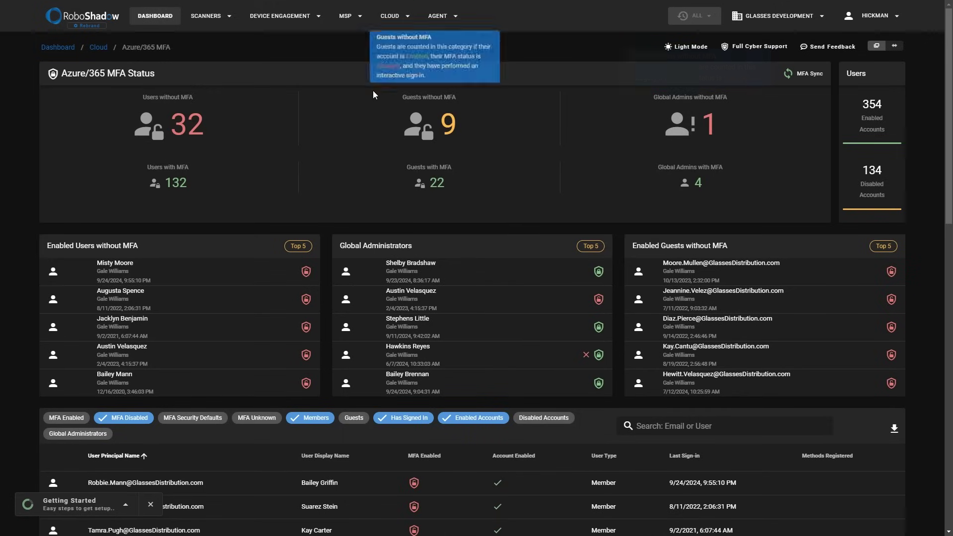
Reload the dashboard and open Device Engagement > Hardware, showing 10 servers and 45 workstations
{"action": "left_click", "coordinate": [160, 15]}
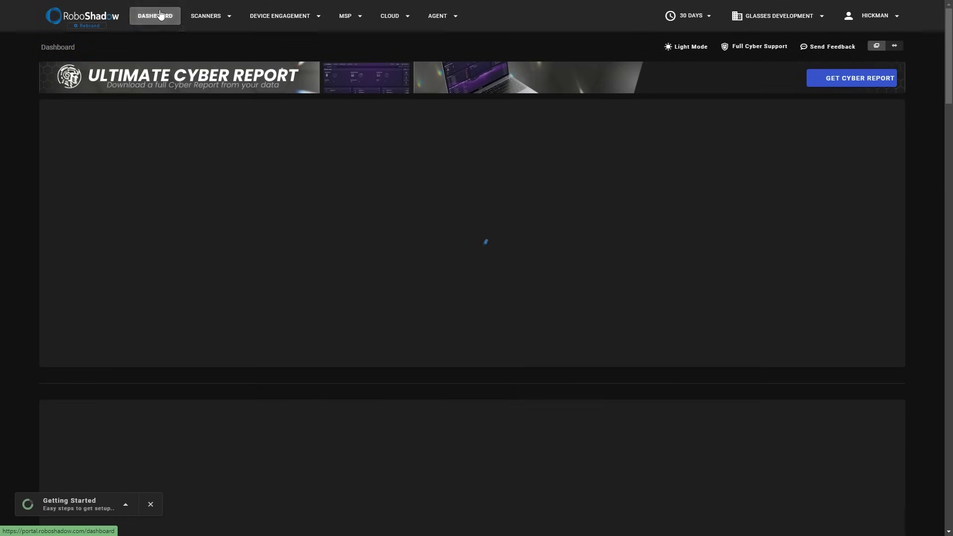
{"action": "left_click", "coordinate": [370, 23]}
{"action": "left_click", "coordinate": [306, 23]}
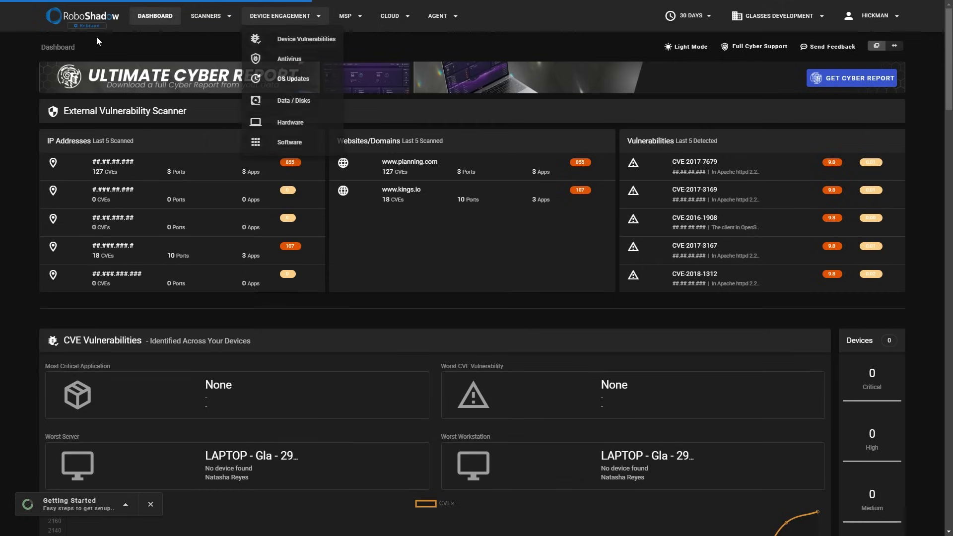
{"action": "left_click", "coordinate": [313, 124]}
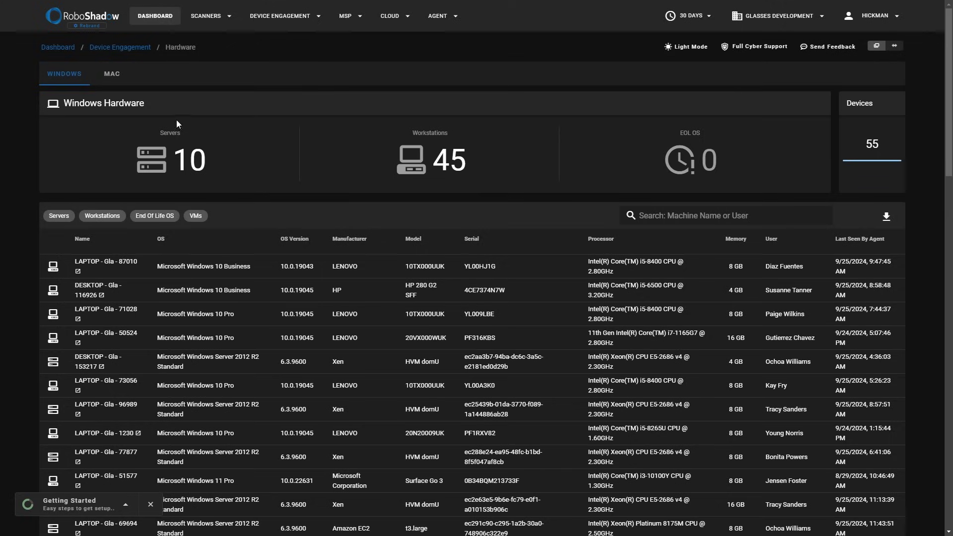
Go back to the dashboard, browse the top menus, and open Device Engagement > Device Vulnerabilities
{"action": "left_click", "coordinate": [154, 16]}
{"action": "left_click", "coordinate": [439, 17]}
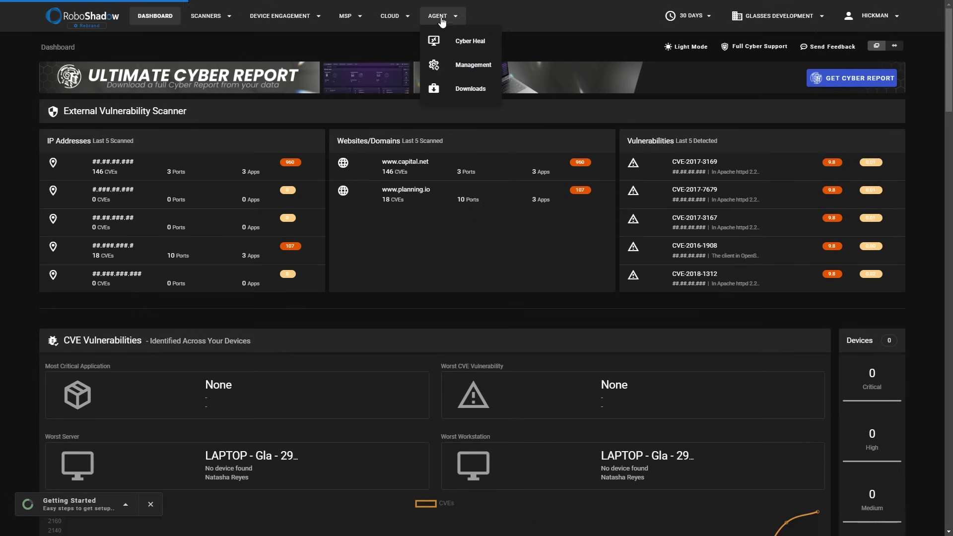
{"action": "mouse_move", "coordinate": [314, 18]}
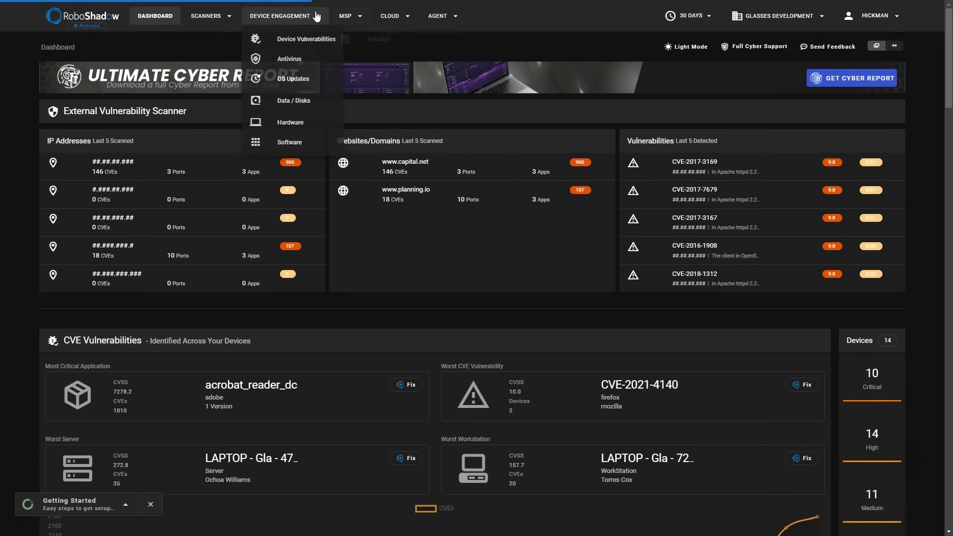
{"action": "mouse_move", "coordinate": [200, 18]}
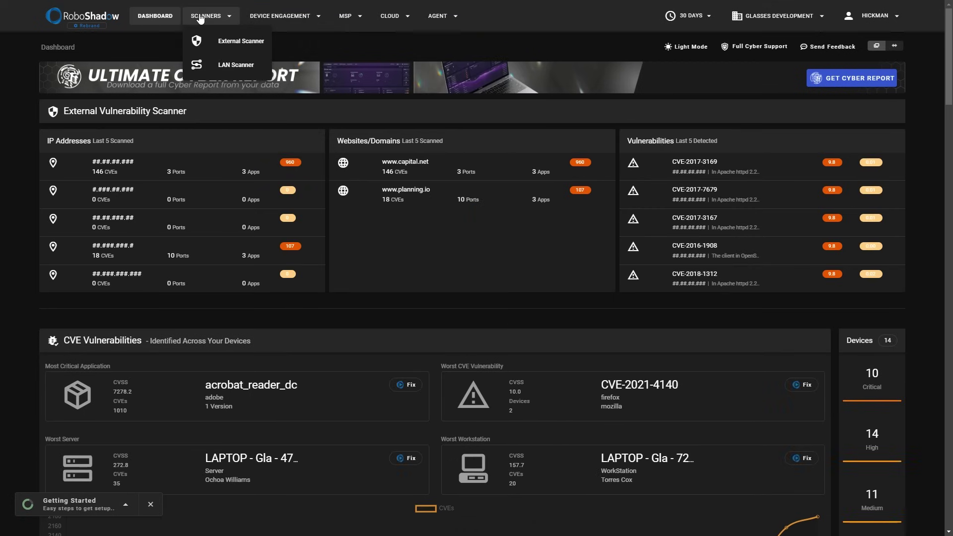
{"action": "scroll", "coordinate": [290, 221], "scroll_direction": "down", "scroll_amount": 15}
{"action": "scroll", "coordinate": [289, 221], "scroll_direction": "up", "scroll_amount": 6}
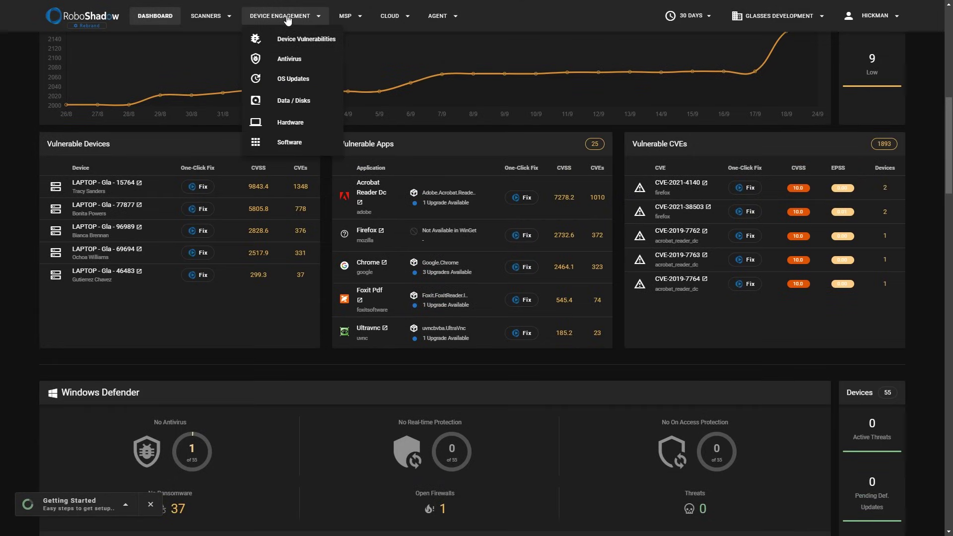
{"action": "left_click", "coordinate": [305, 40]}
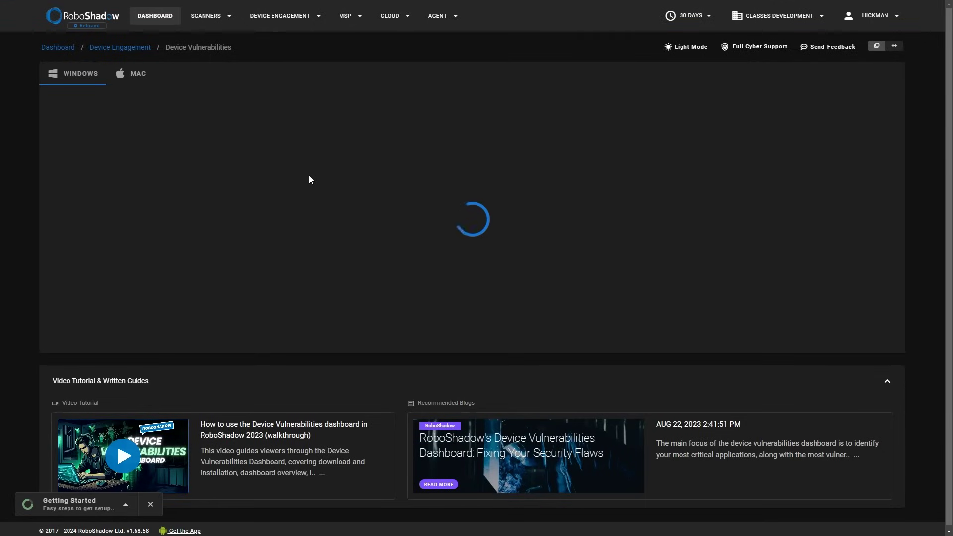
Start a WinGet One-Click Update for Acrobat Reader Dc 18.011.20040 from its Fix menu
{"action": "scroll", "coordinate": [340, 238], "scroll_direction": "down", "scroll_amount": 3}
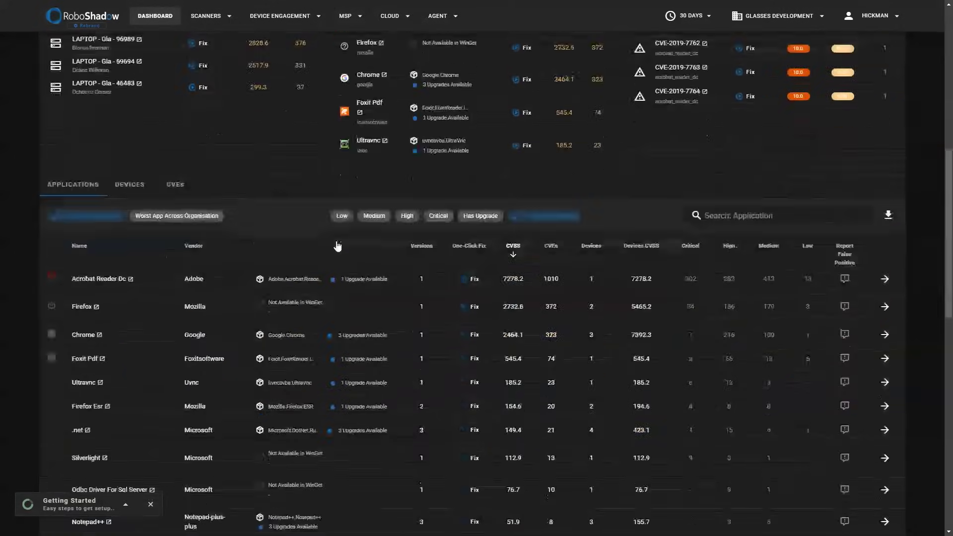
{"action": "scroll", "coordinate": [337, 246], "scroll_direction": "down", "scroll_amount": 1}
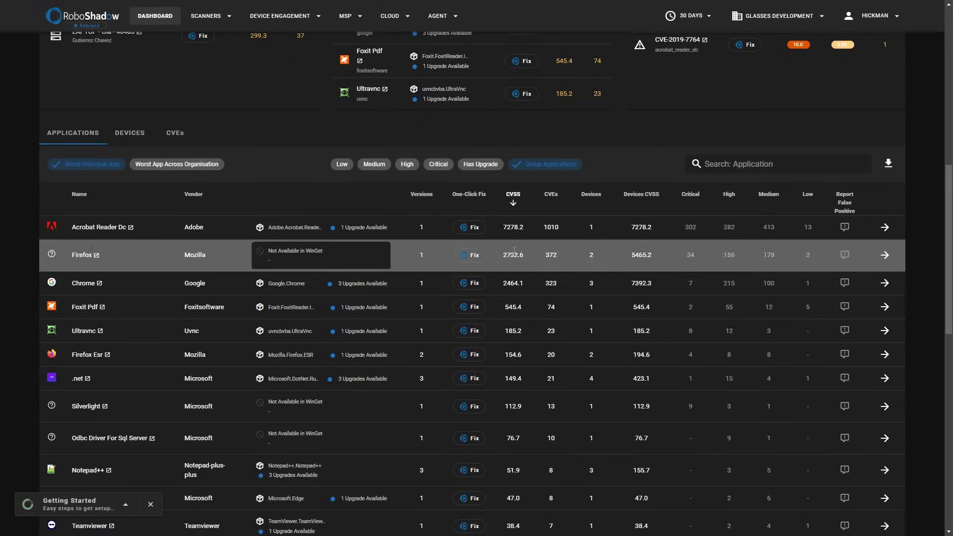
{"action": "left_click", "coordinate": [473, 230]}
{"action": "left_click", "coordinate": [526, 267]}
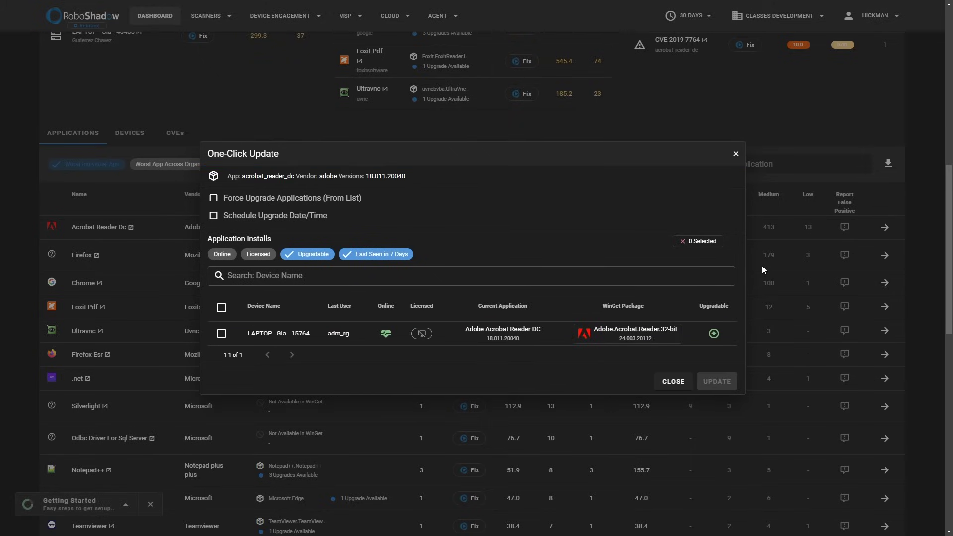
Select LAPTOP - Gla - 15764, try Schedule and a forced WinGet 'adobe' search, then close without updating
{"action": "left_click", "coordinate": [221, 334]}
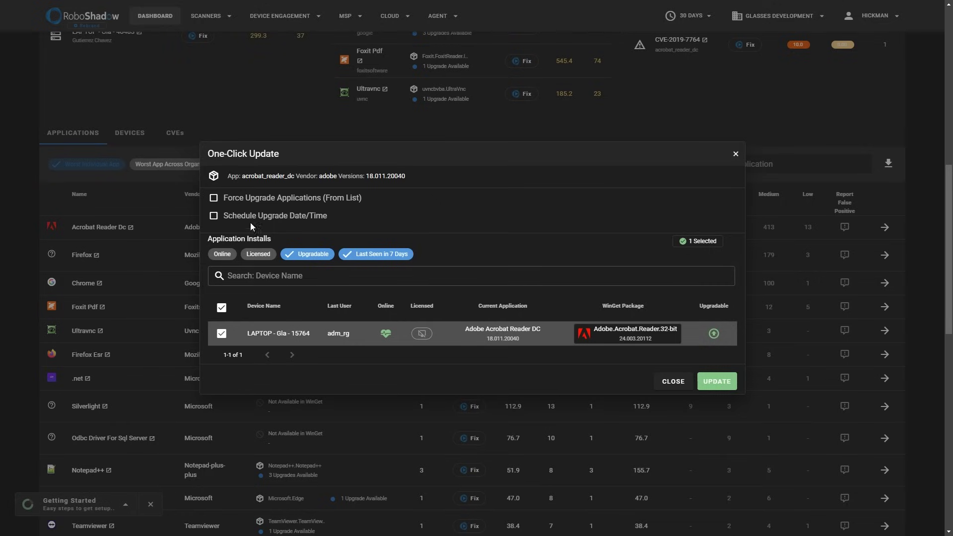
{"action": "left_click", "coordinate": [214, 216]}
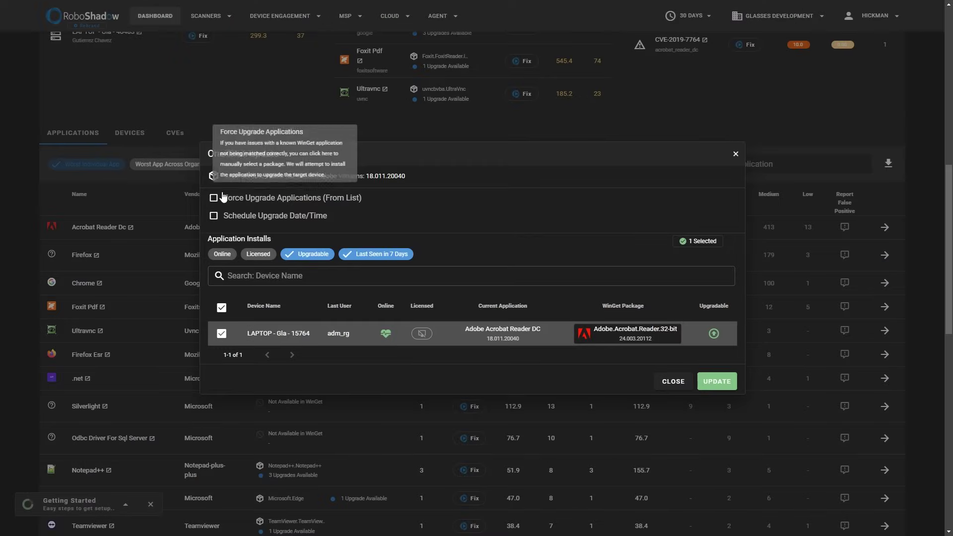
{"action": "left_click", "coordinate": [223, 198]}
{"action": "left_click", "coordinate": [254, 214]}
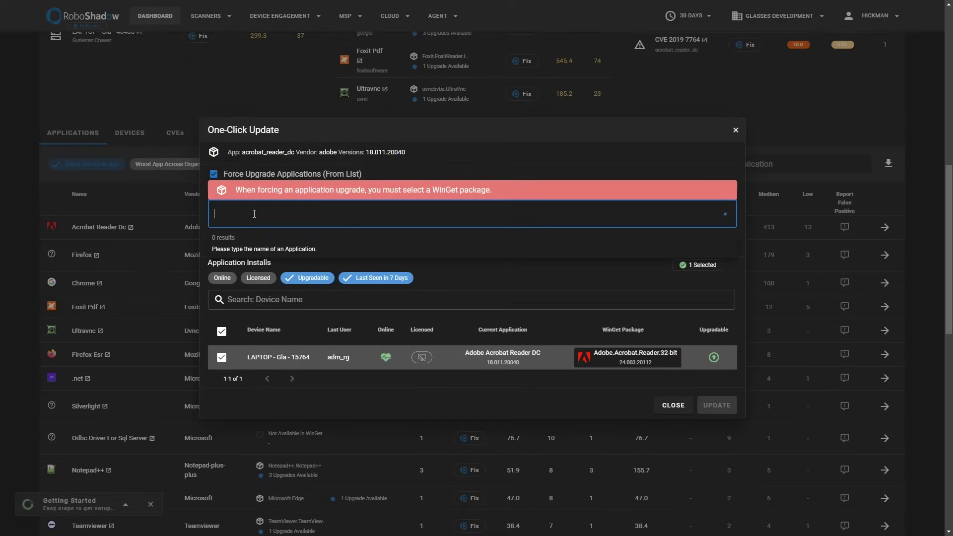
{"action": "type", "text": "adobe"}
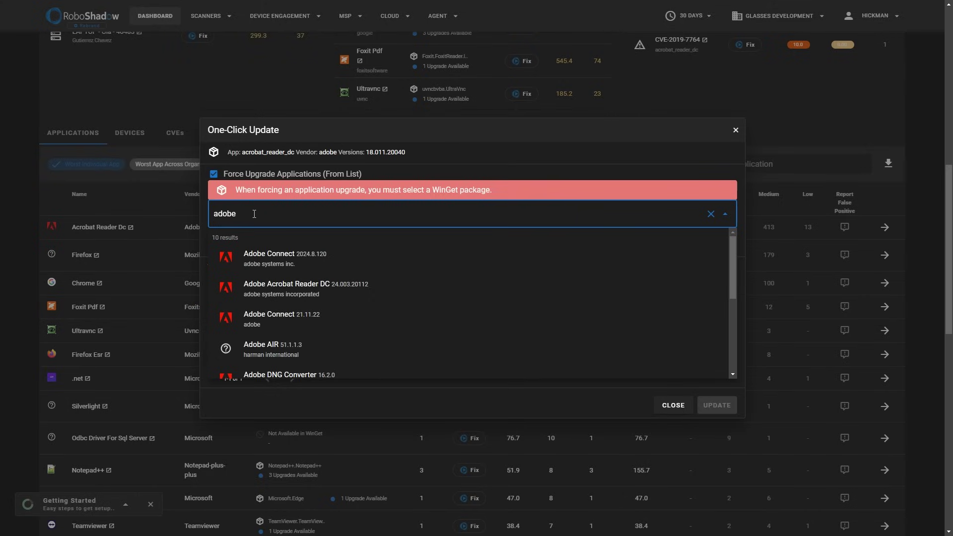
{"action": "left_click", "coordinate": [213, 173]}
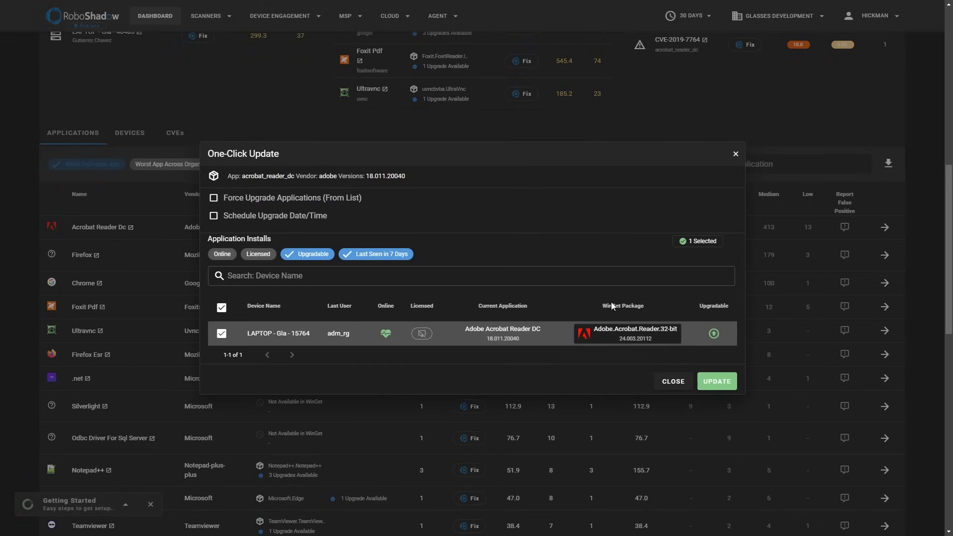
{"action": "left_click", "coordinate": [674, 381]}
Open and close Update via EXE / MSI for Acrobat Reader Dc, then reopen its Fix options
{"action": "left_click", "coordinate": [469, 227]}
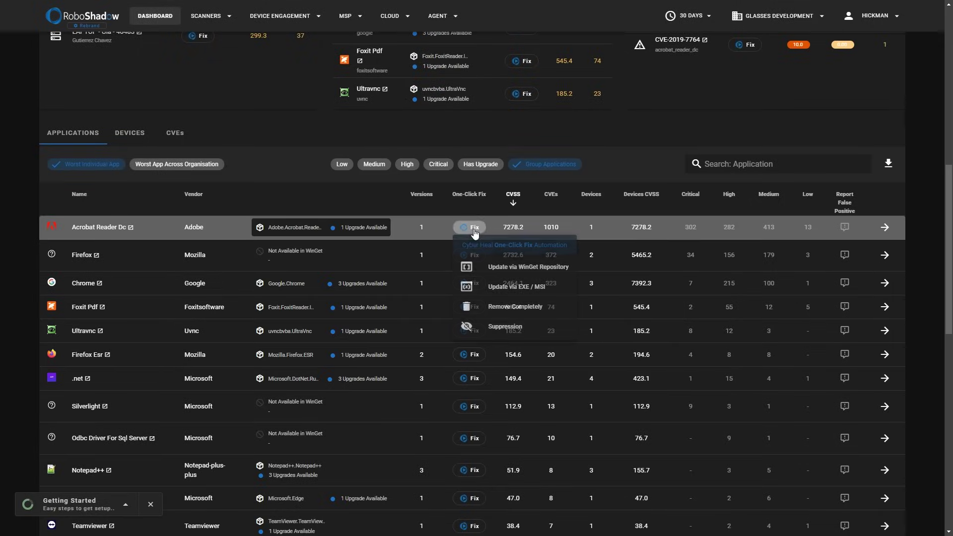
{"action": "left_click", "coordinate": [541, 287]}
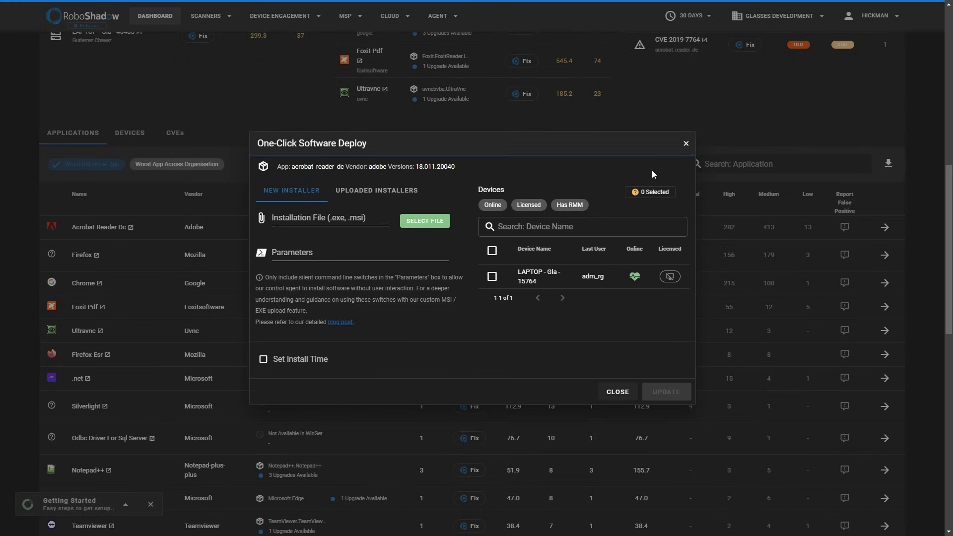
{"action": "left_click", "coordinate": [685, 143]}
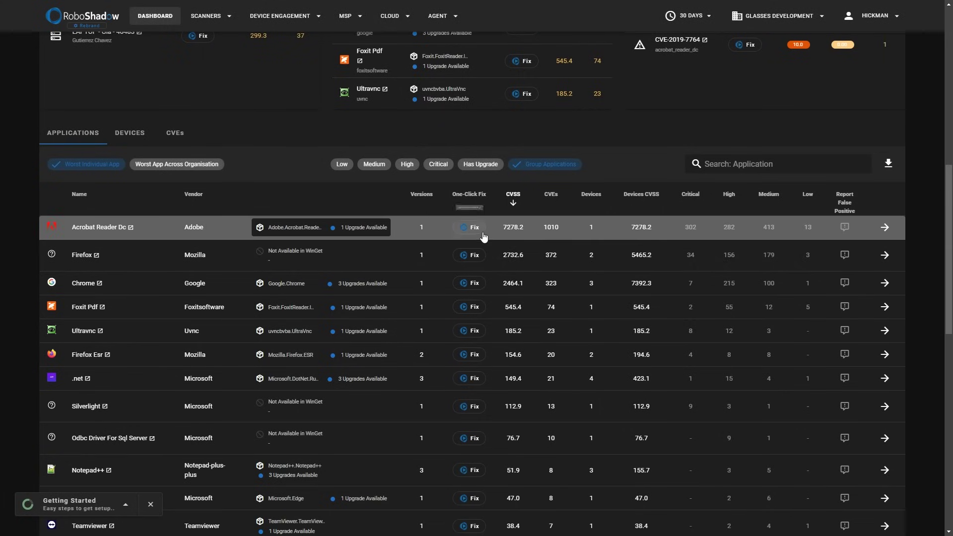
{"action": "left_click", "coordinate": [475, 229]}
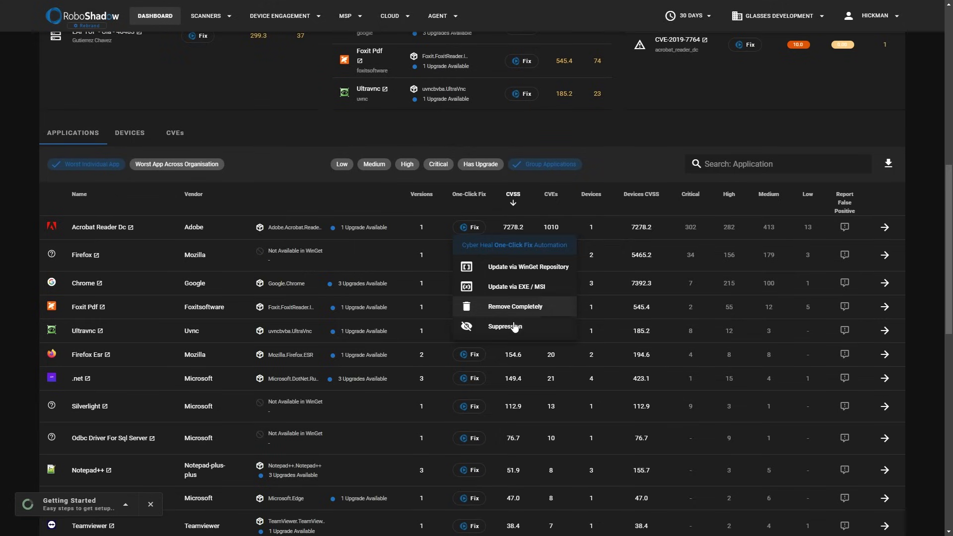
Open Acrobat Reader Dc suppression, try False Positive then Exception, and cancel without suppressing
{"action": "left_click", "coordinate": [515, 330]}
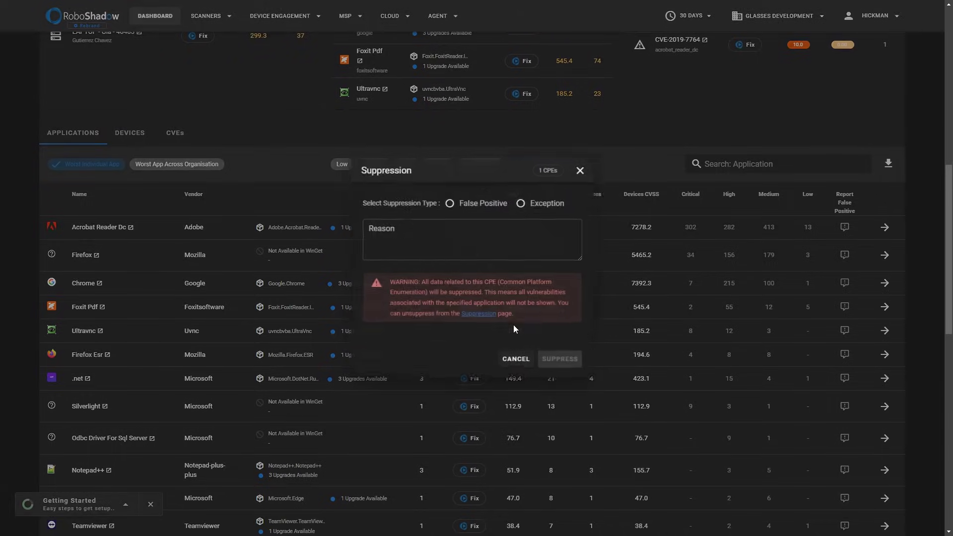
{"action": "left_click", "coordinate": [475, 207]}
{"action": "left_click", "coordinate": [407, 239]}
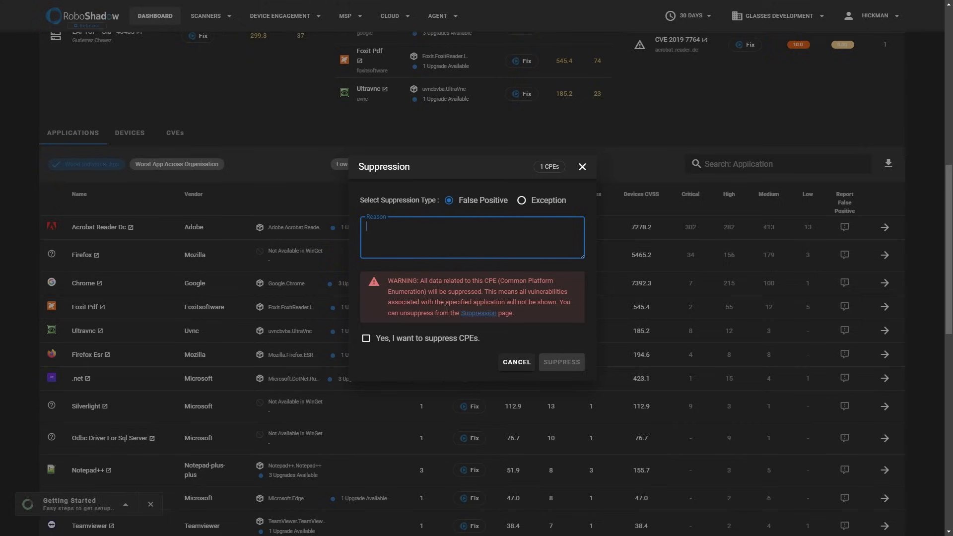
{"action": "left_click", "coordinate": [366, 339]}
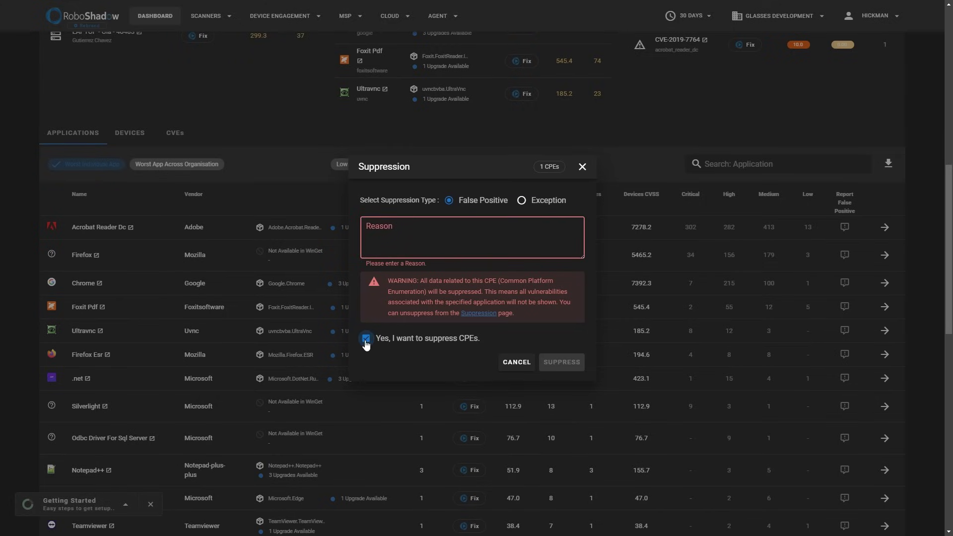
{"action": "left_click", "coordinate": [366, 339]}
{"action": "left_click", "coordinate": [540, 203]}
{"action": "left_click", "coordinate": [493, 234]}
{"action": "left_click", "coordinate": [517, 361]}
Open Device Engagement > Software and browse the 305 Windows applications and their vendors
{"action": "scroll", "coordinate": [485, 233], "scroll_direction": "up", "scroll_amount": 5}
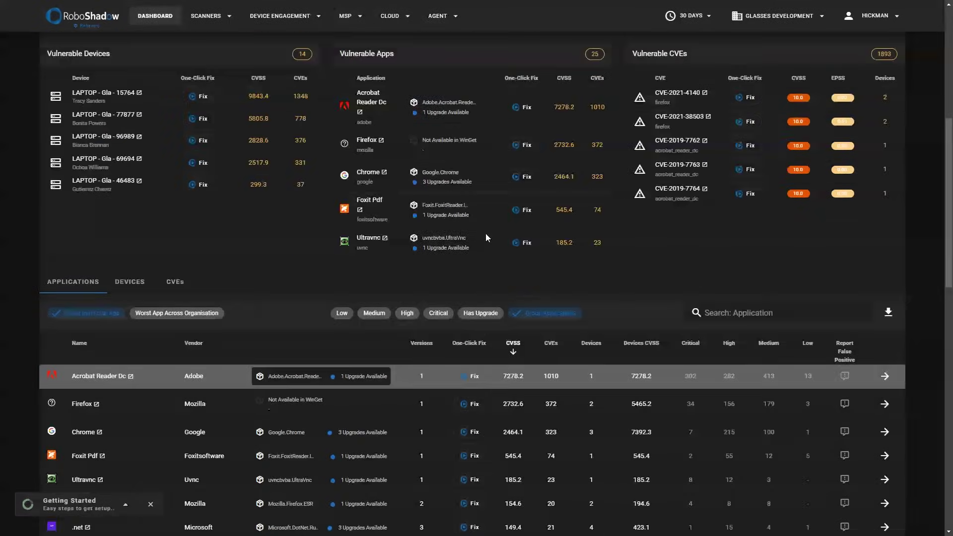
{"action": "left_click", "coordinate": [286, 16]}
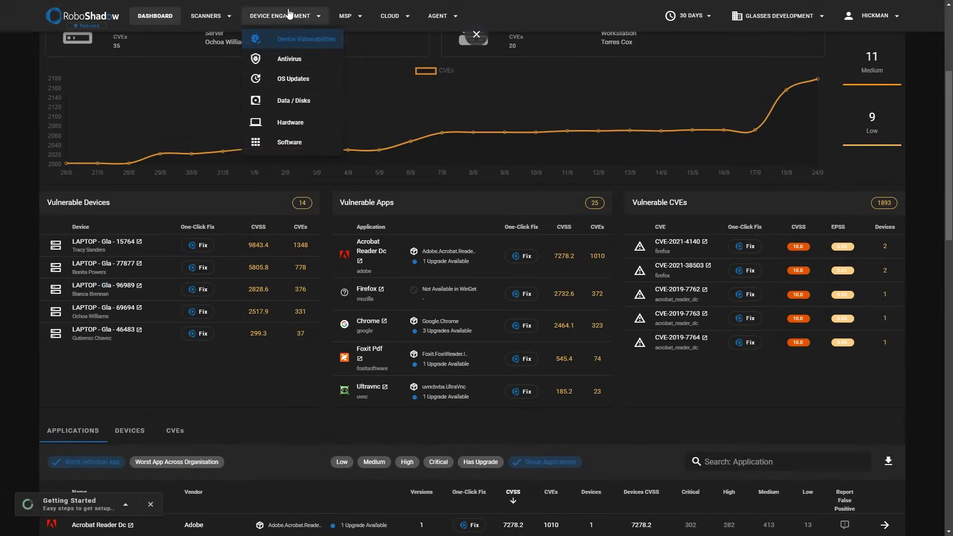
{"action": "left_click", "coordinate": [290, 149]}
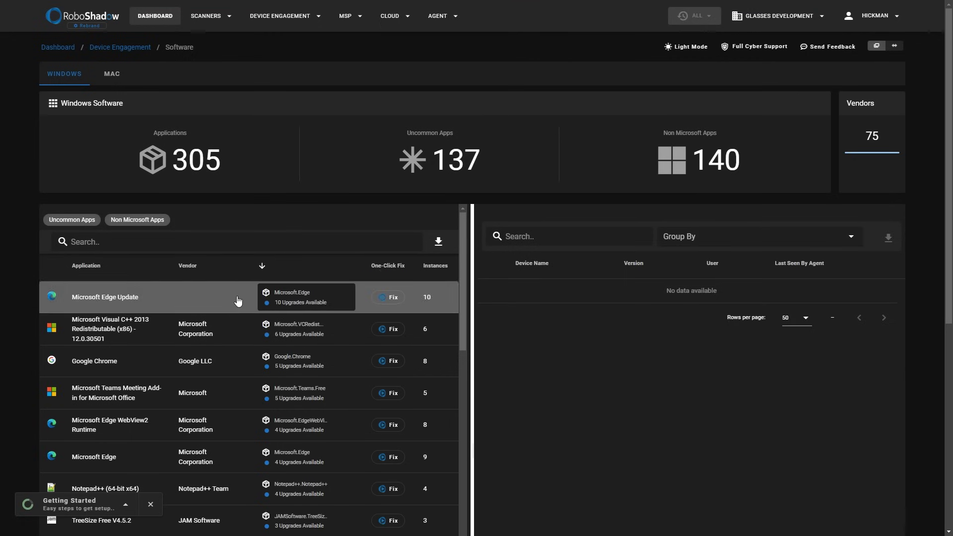
{"action": "scroll", "coordinate": [329, 305], "scroll_direction": "down", "scroll_amount": 2}
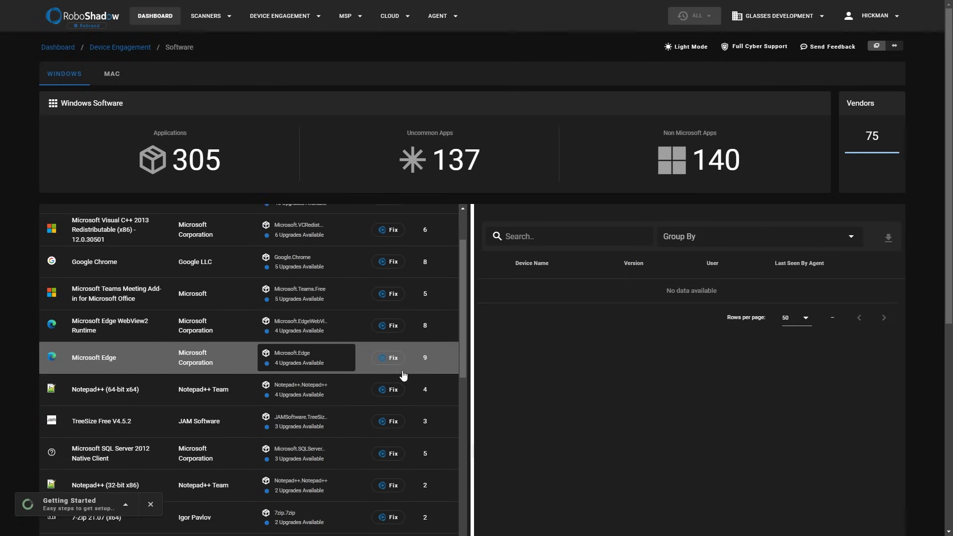
{"action": "scroll", "coordinate": [401, 416], "scroll_direction": "down", "scroll_amount": 7}
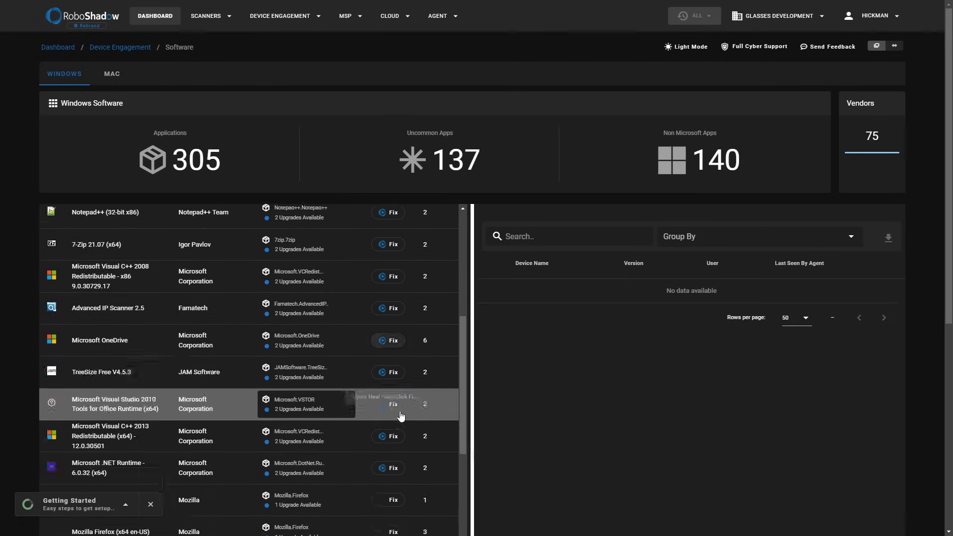
{"action": "scroll", "coordinate": [401, 415], "scroll_direction": "up", "scroll_amount": 8}
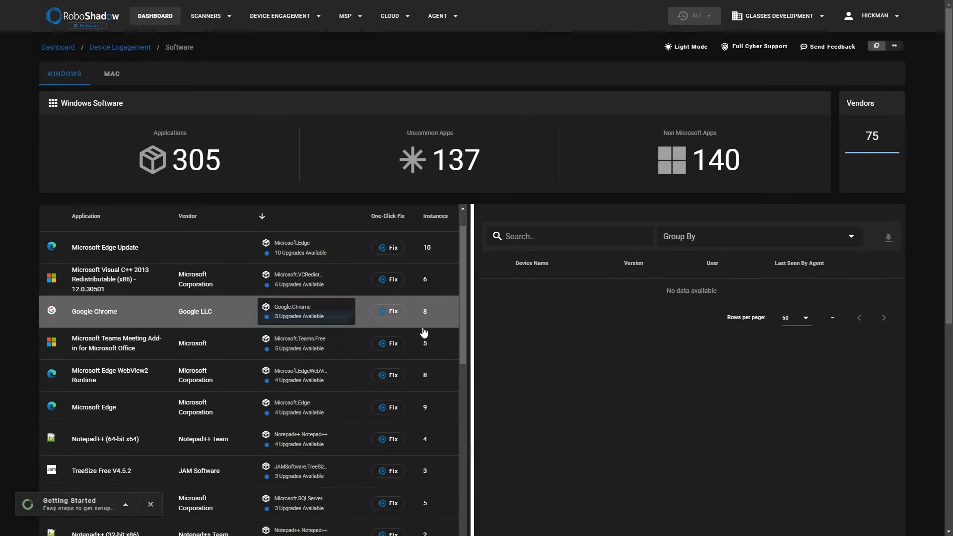
{"action": "scroll", "coordinate": [424, 331], "scroll_direction": "up", "scroll_amount": 1}
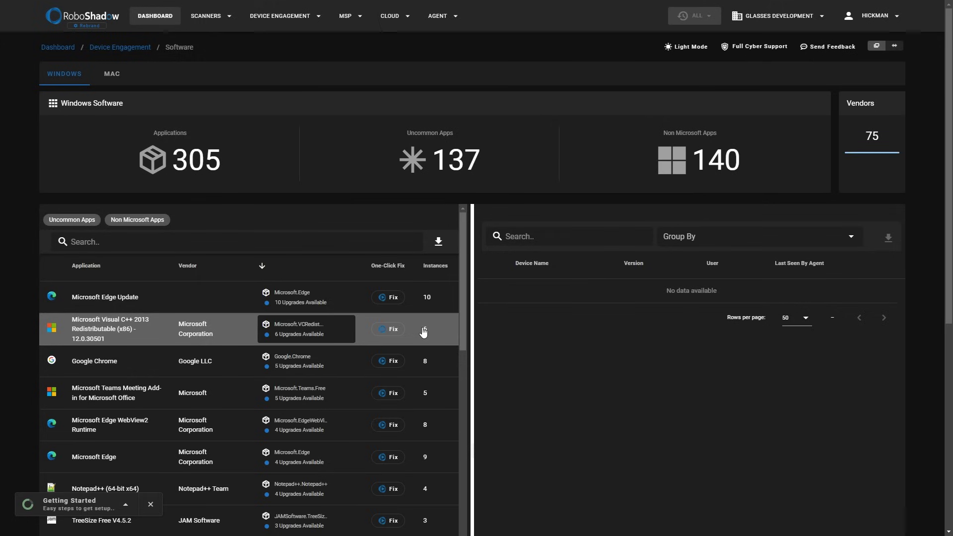
{"action": "left_click", "coordinate": [260, 22]}
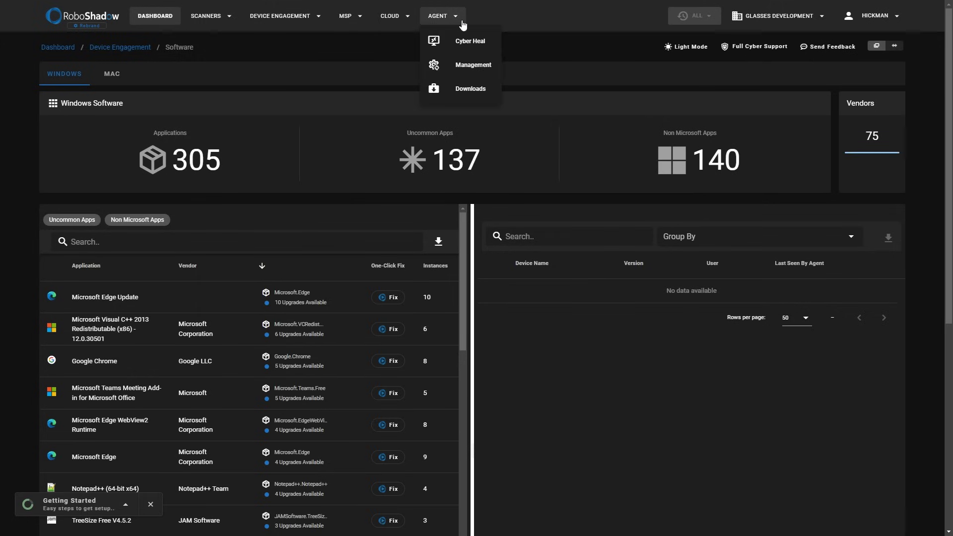
From the dashboard, run GET CYBER REPORT, opening on Device Vulnerabilities with CVE-2021-4140 worst
{"action": "left_click", "coordinate": [168, 15]}
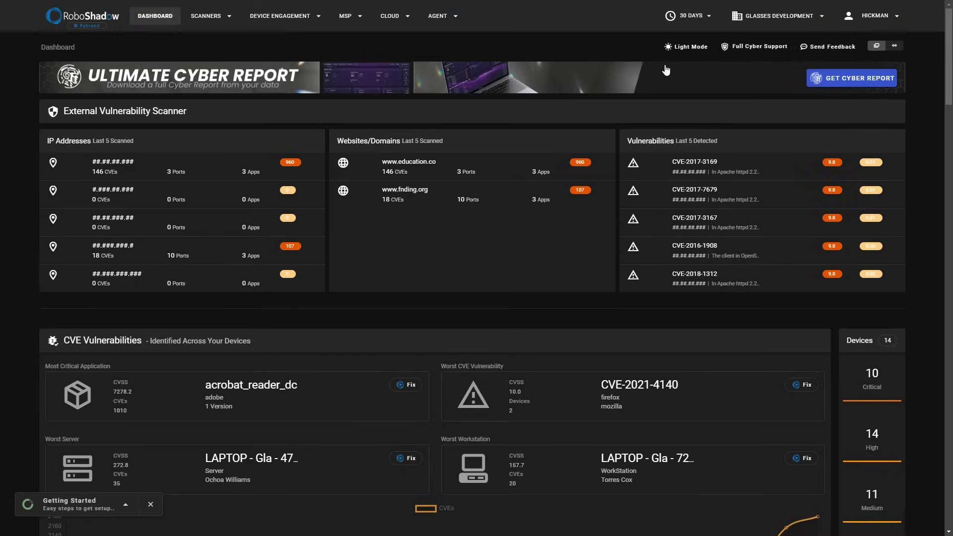
{"action": "left_click", "coordinate": [849, 77]}
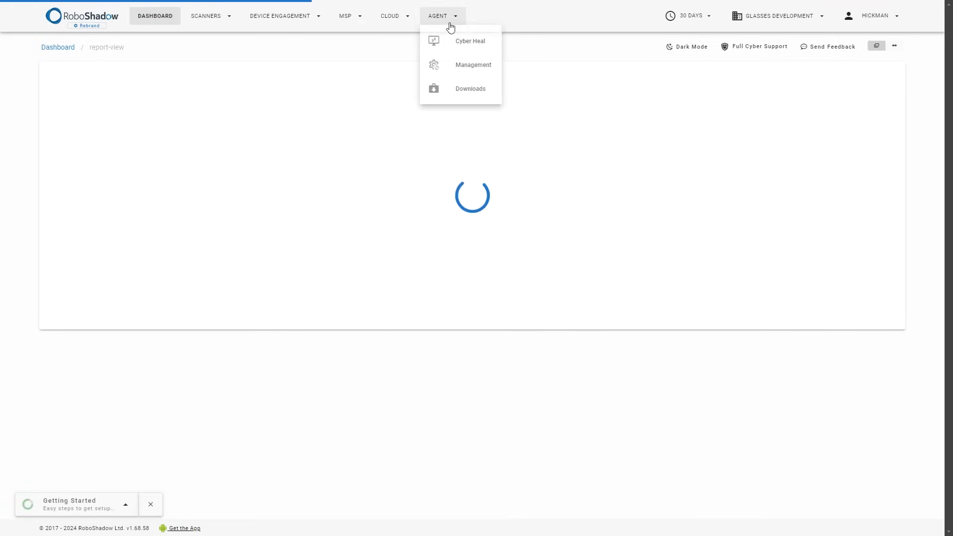
{"action": "mouse_move", "coordinate": [884, 23]}
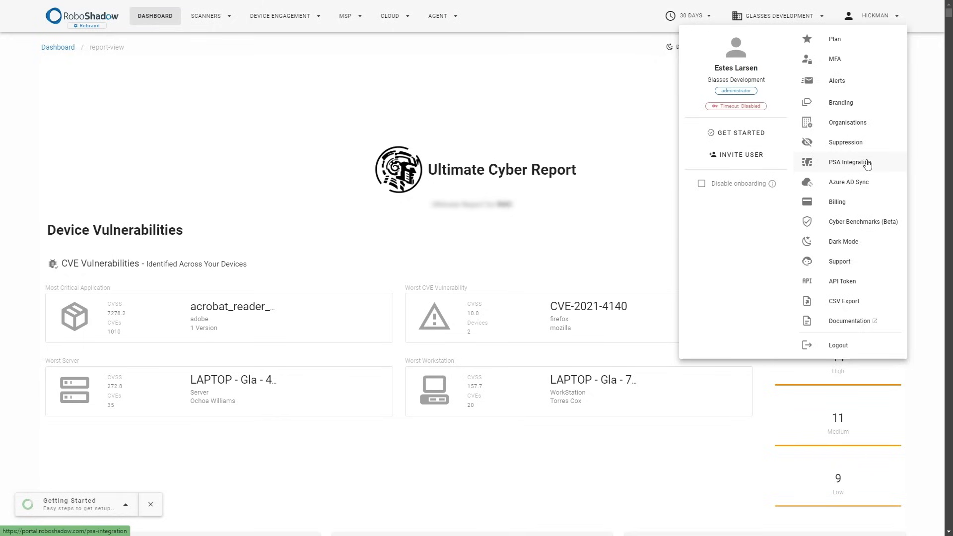
Review the Ultimate Cyber Report: device CVEs, unencrypted servers, LAN and external scans, Shodan's 76 CVEs
{"action": "left_click", "coordinate": [619, 116]}
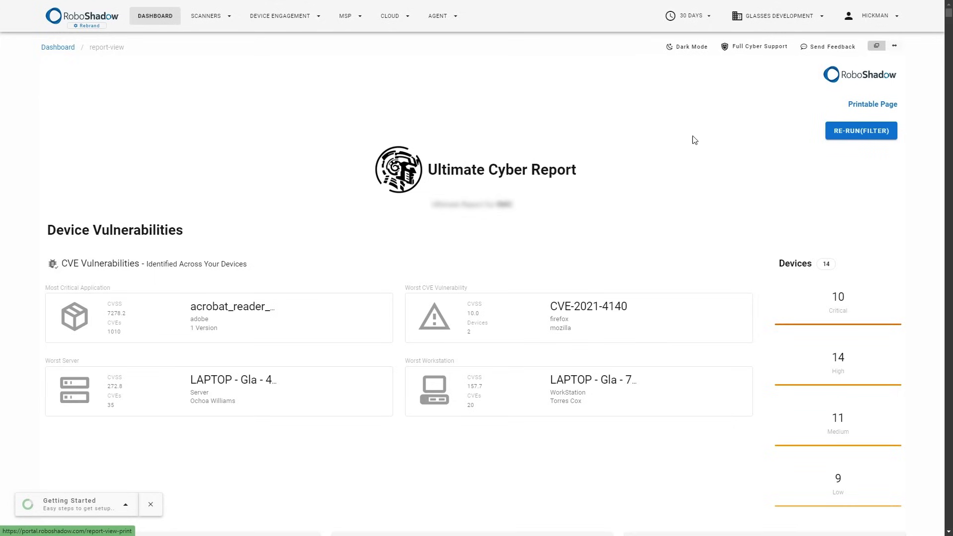
{"action": "scroll", "coordinate": [693, 140], "scroll_direction": "down", "scroll_amount": 20}
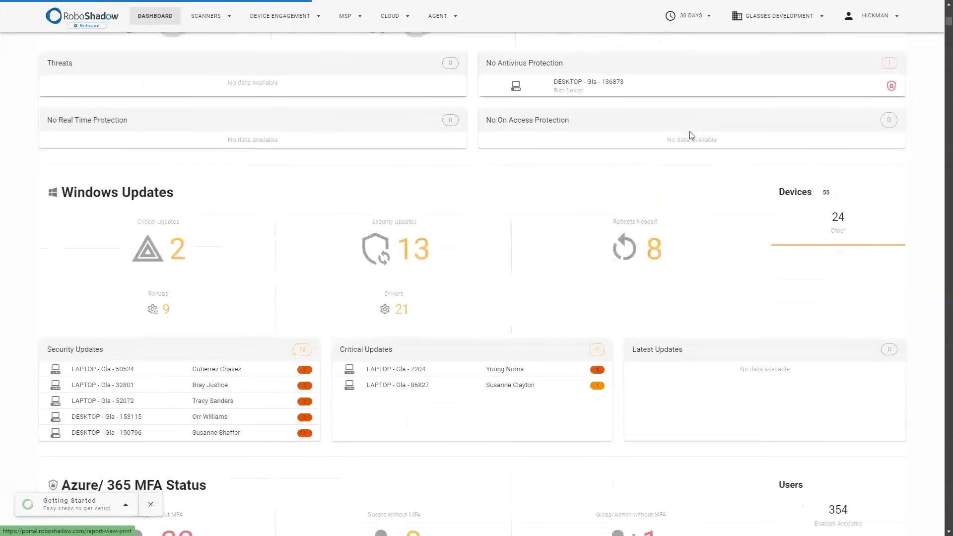
{"action": "scroll", "coordinate": [691, 136], "scroll_direction": "down", "scroll_amount": 20}
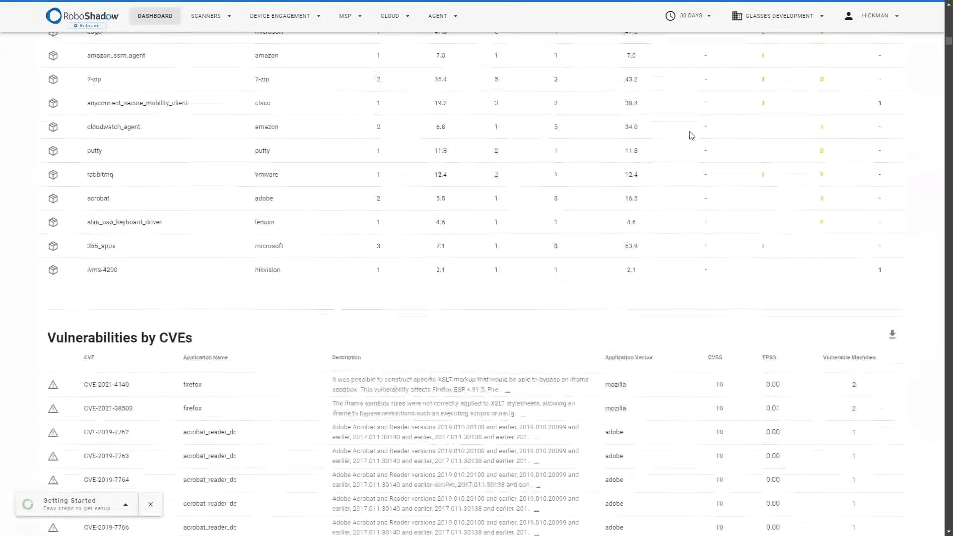
{"action": "scroll", "coordinate": [691, 136], "scroll_direction": "down", "scroll_amount": 20}
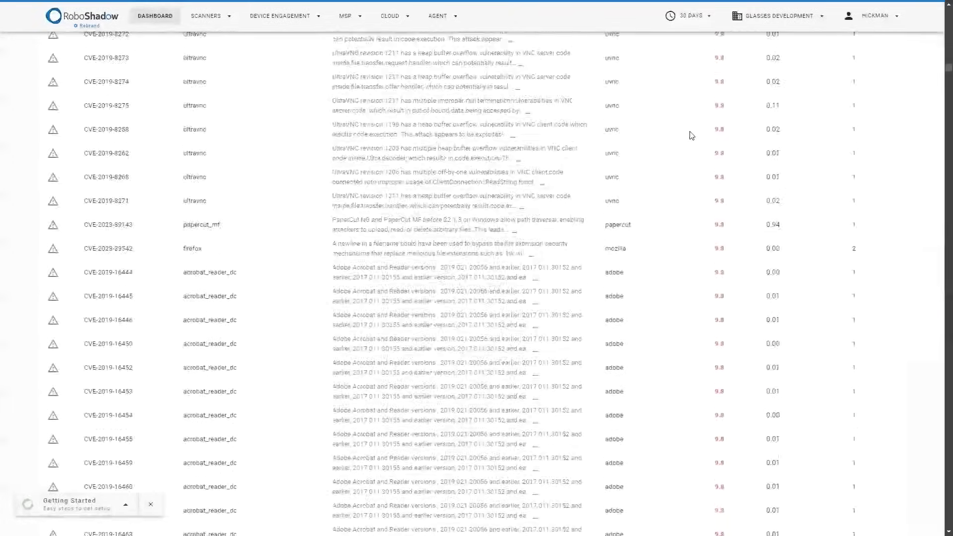
{"action": "scroll", "coordinate": [691, 136], "scroll_direction": "down", "scroll_amount": 10}
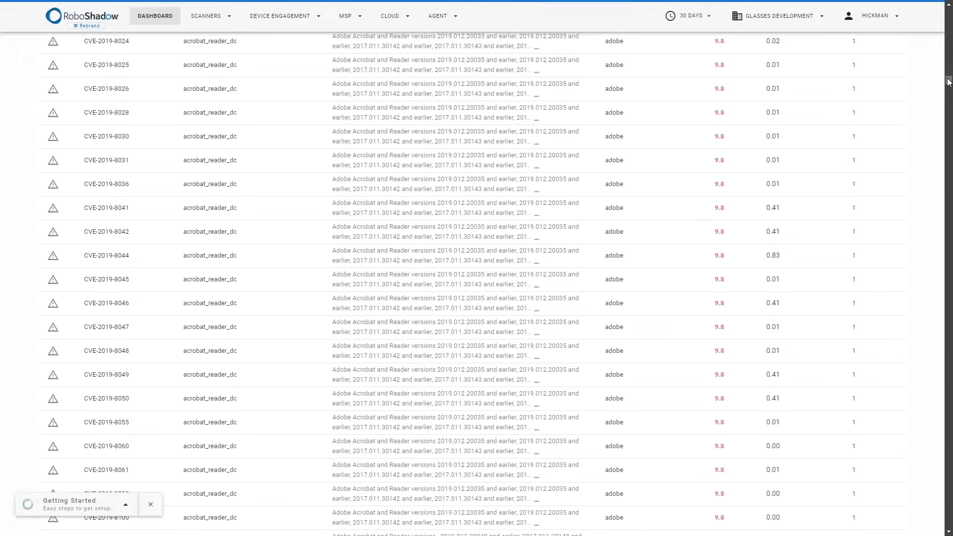
{"action": "left_click_drag", "start_coordinate": [948, 82], "coordinate": [948, 213]}
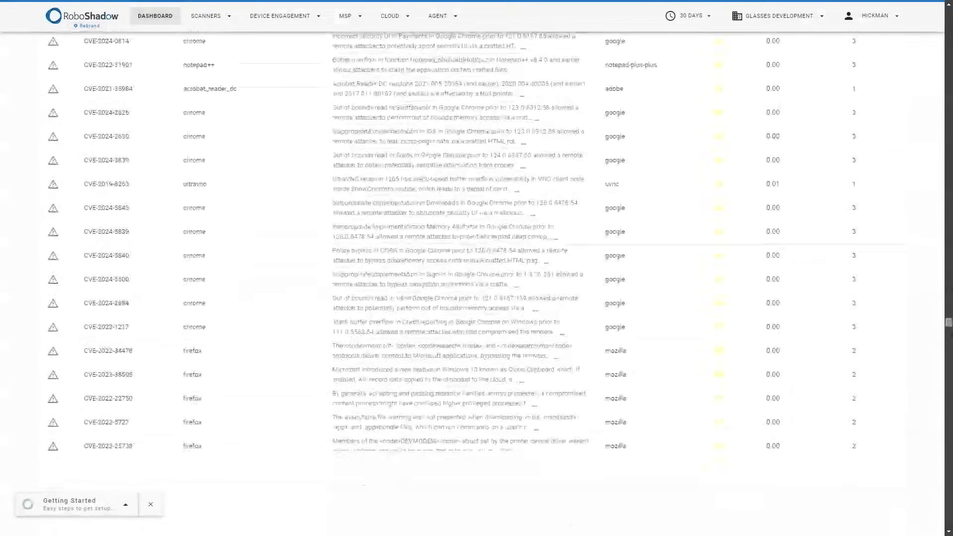
{"action": "left_click_drag", "start_coordinate": [948, 331], "coordinate": [947, 529]}
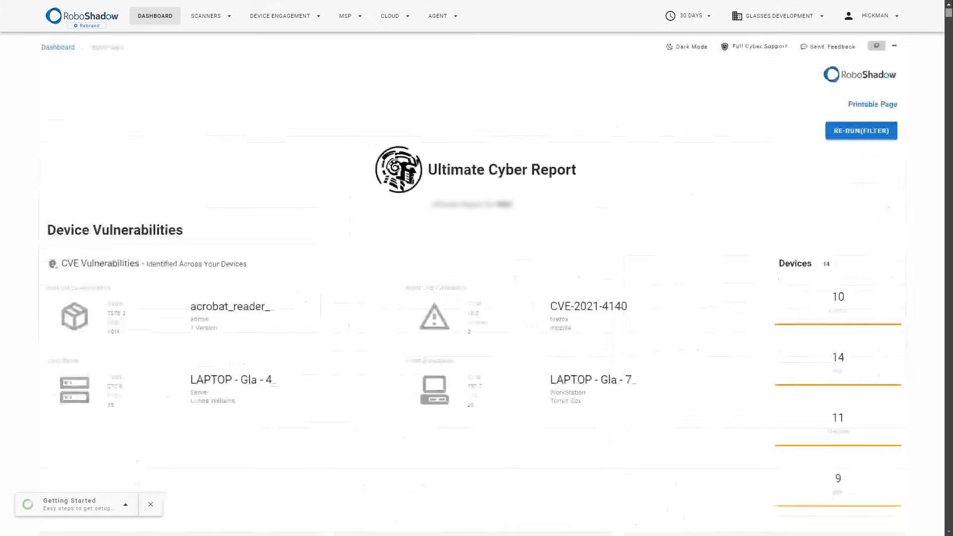
{"action": "left_click", "coordinate": [843, 133]}
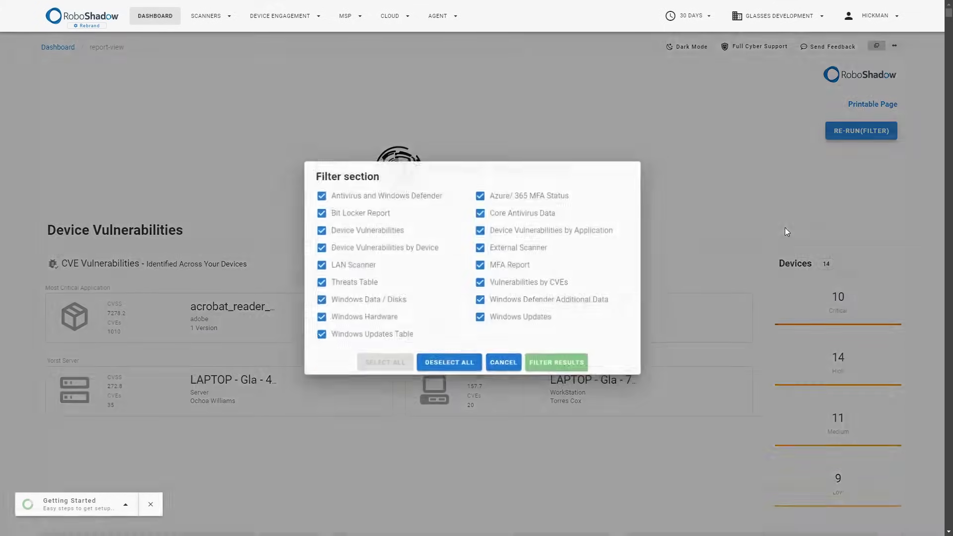